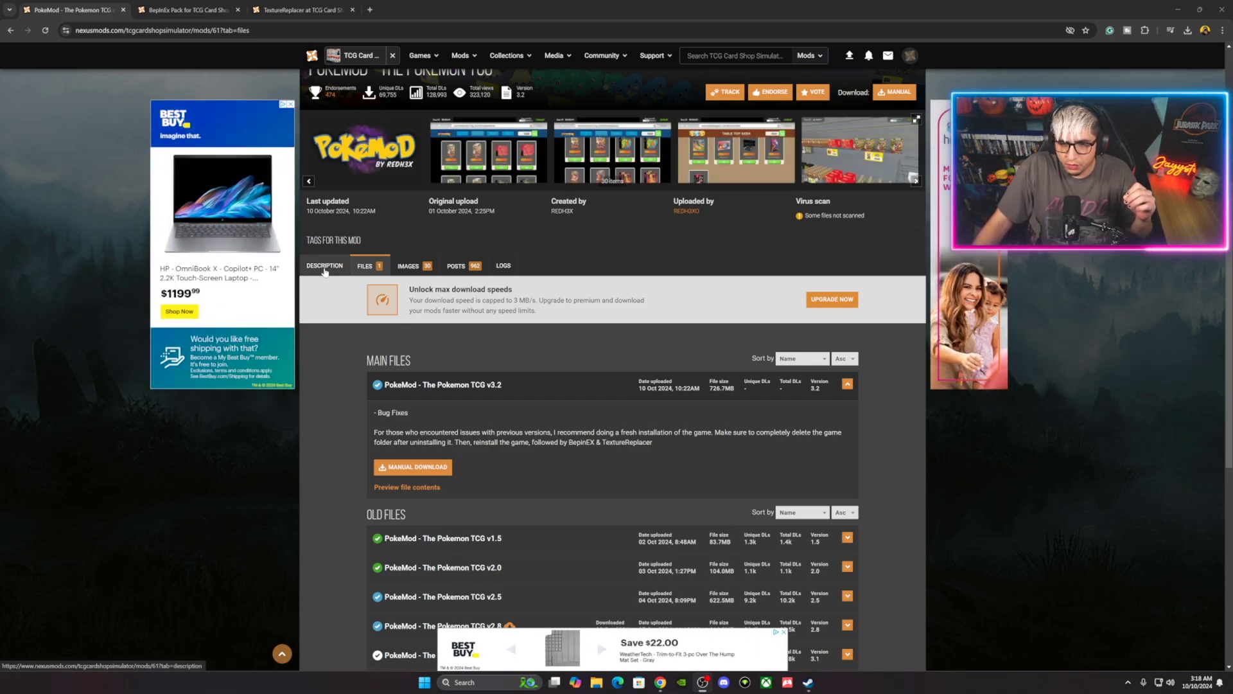
Step: Show the PokeMod description and read the 3.2 notes down to the Installation Steps
click(324, 268)
scroll(495, 433, down, 3)
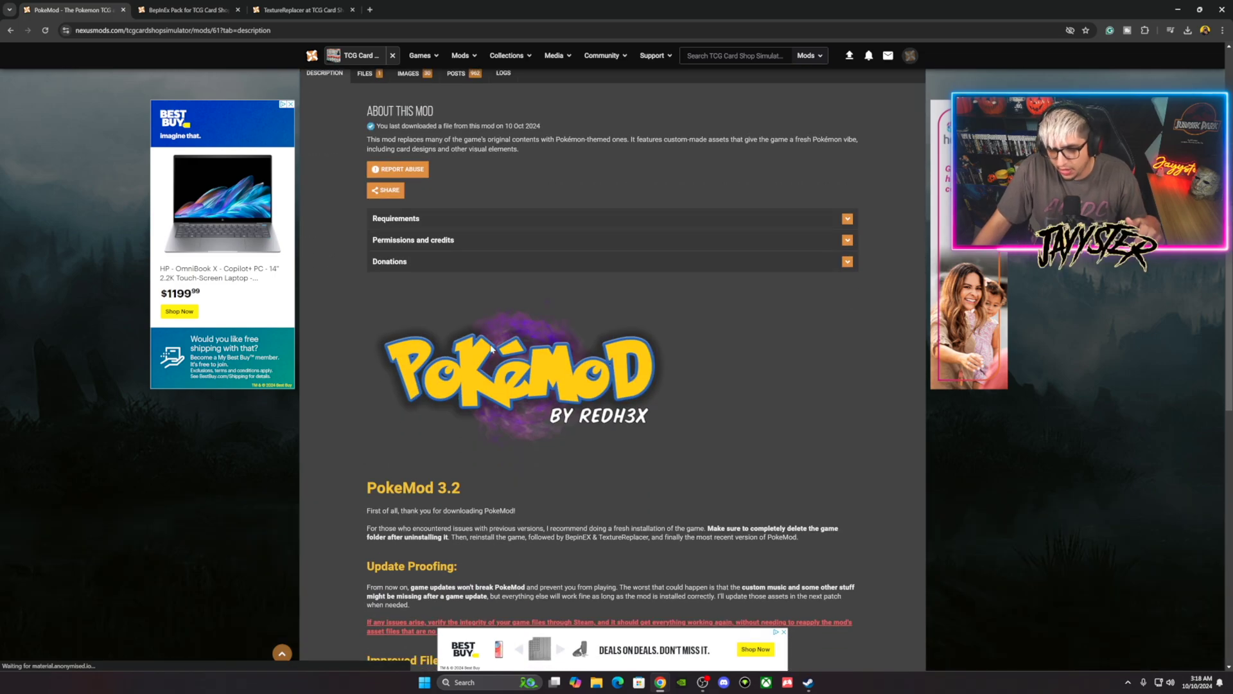
scroll(495, 432, down, 2)
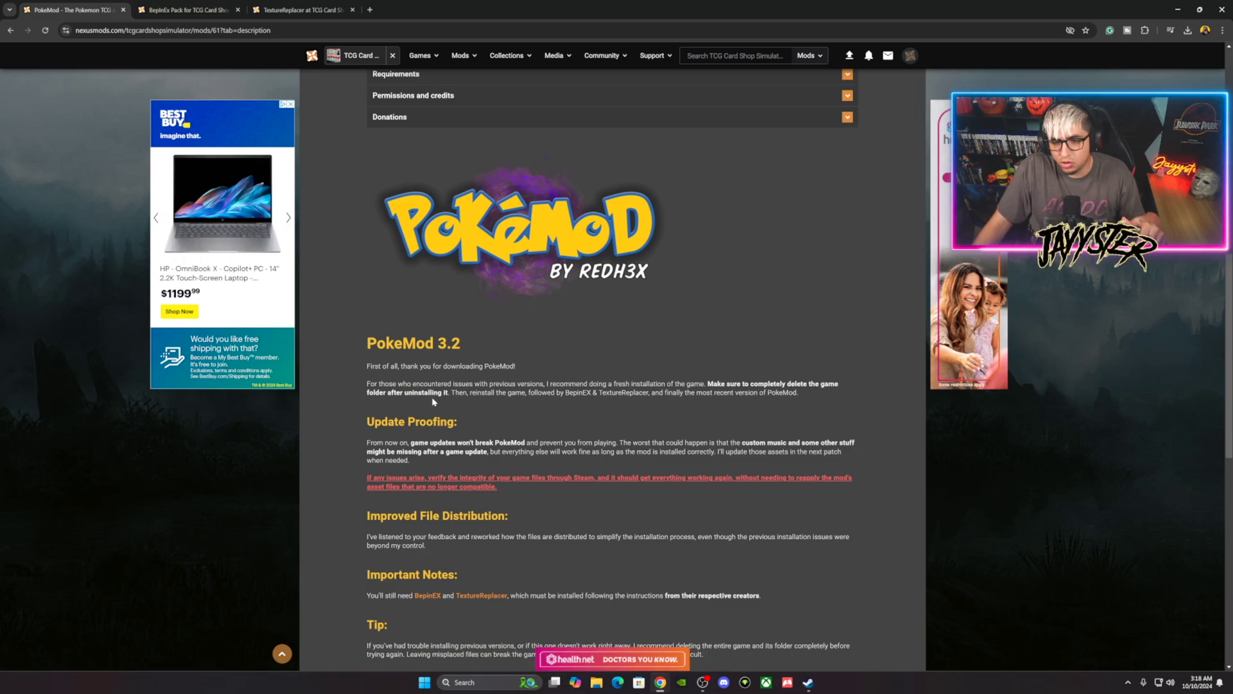
scroll(449, 402, down, 1)
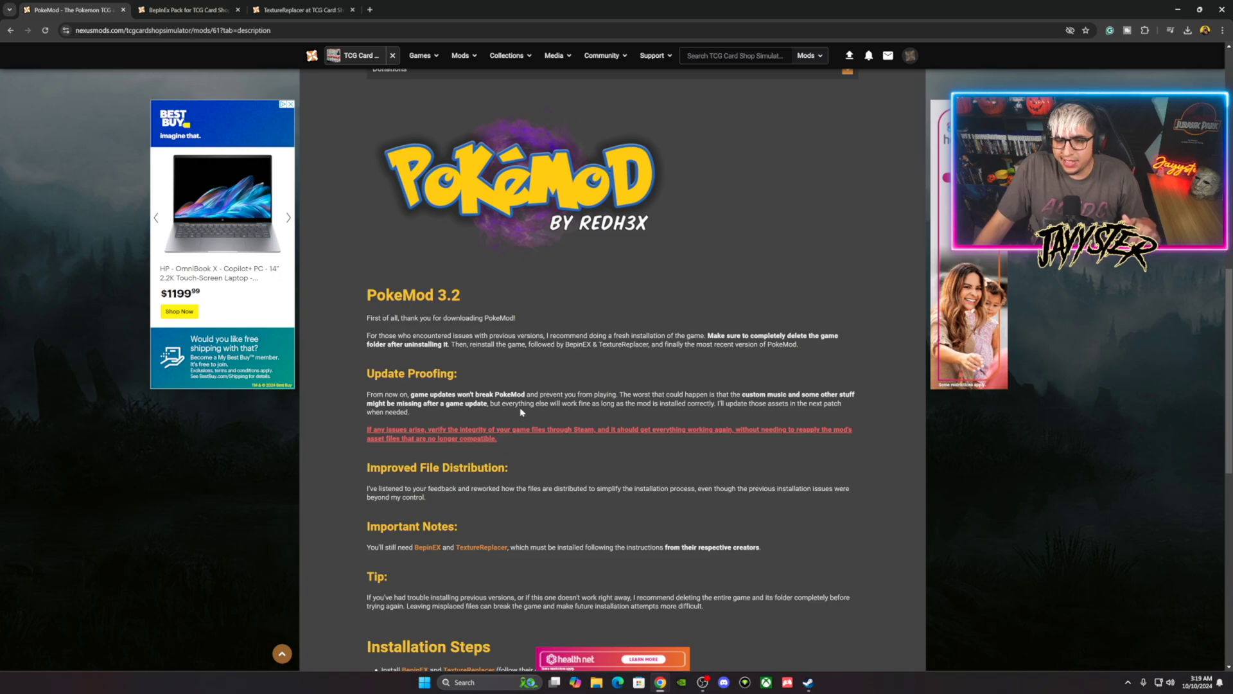
scroll(521, 414, up, 1)
scroll(520, 437, down, 3)
scroll(520, 456, up, 3)
scroll(520, 476, down, 3)
scroll(521, 483, down, 1)
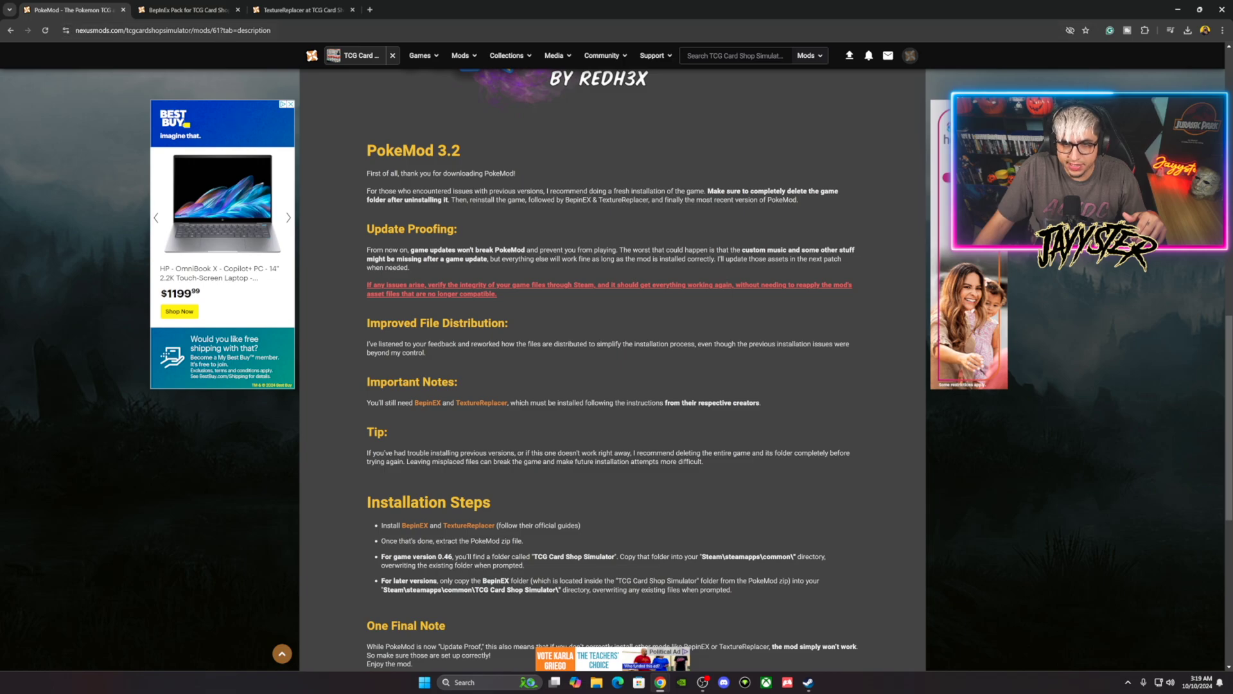
Step: Download the main BepInEx Pack file for TCG Card Shop Simulator using Slow Download
click(204, 13)
scroll(374, 372, up, 4)
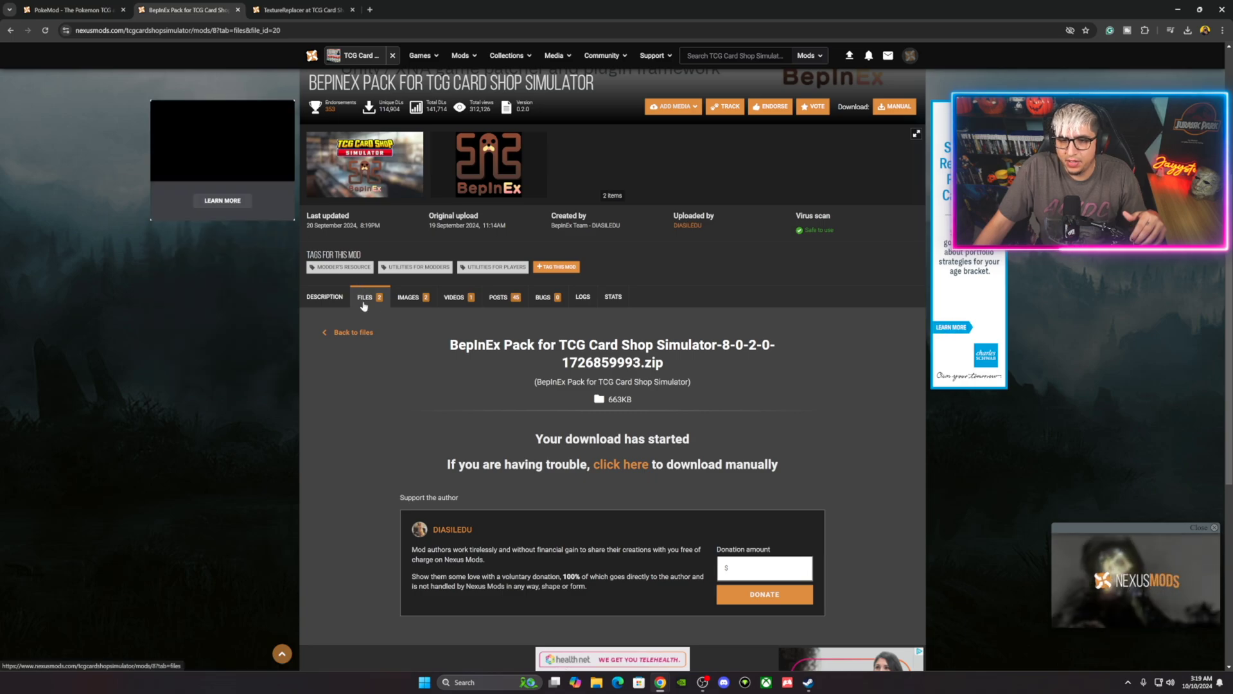
click(354, 332)
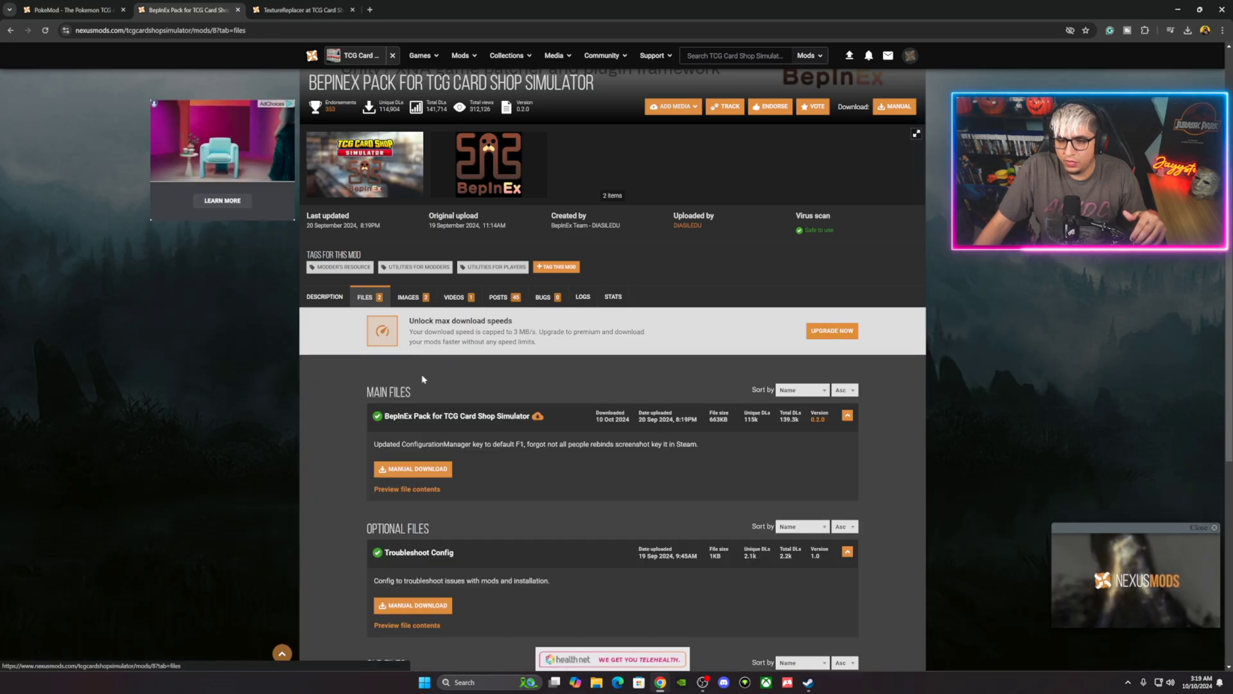
click(418, 470)
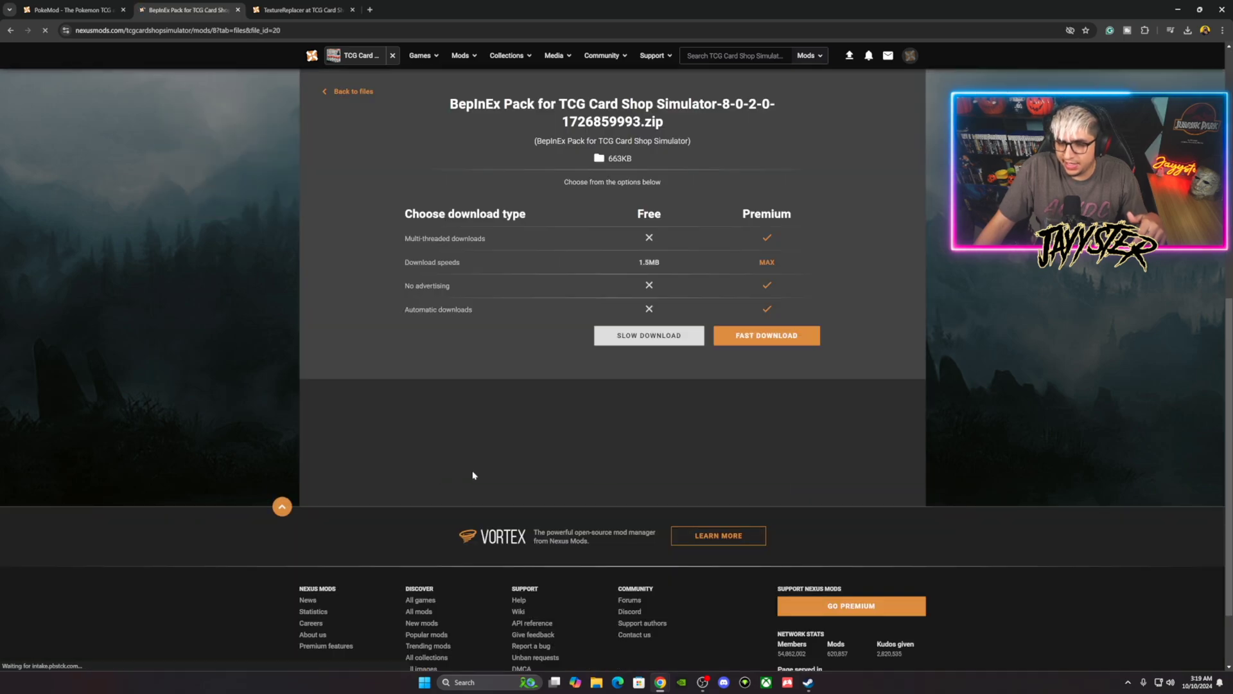
click(636, 344)
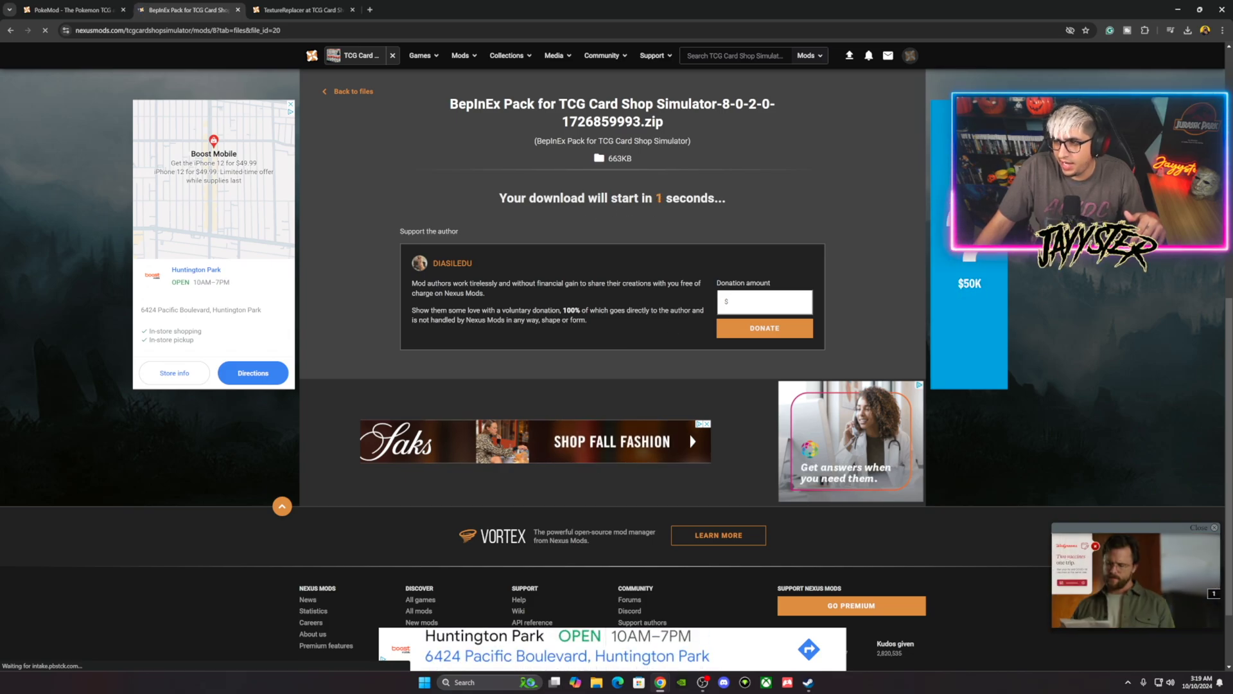
Step: Confirm the download finished, glance at the TextureReplacer and PokeMod tabs, then minimize Chrome
click(1189, 31)
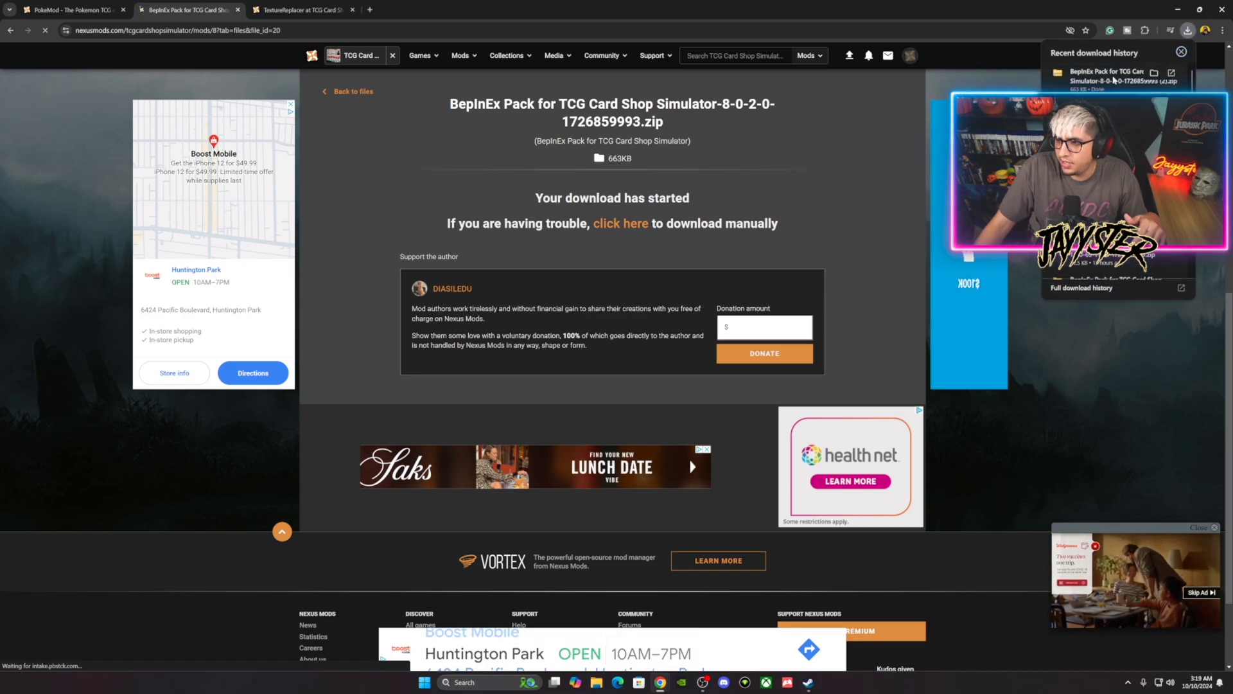
click(1182, 53)
click(302, 9)
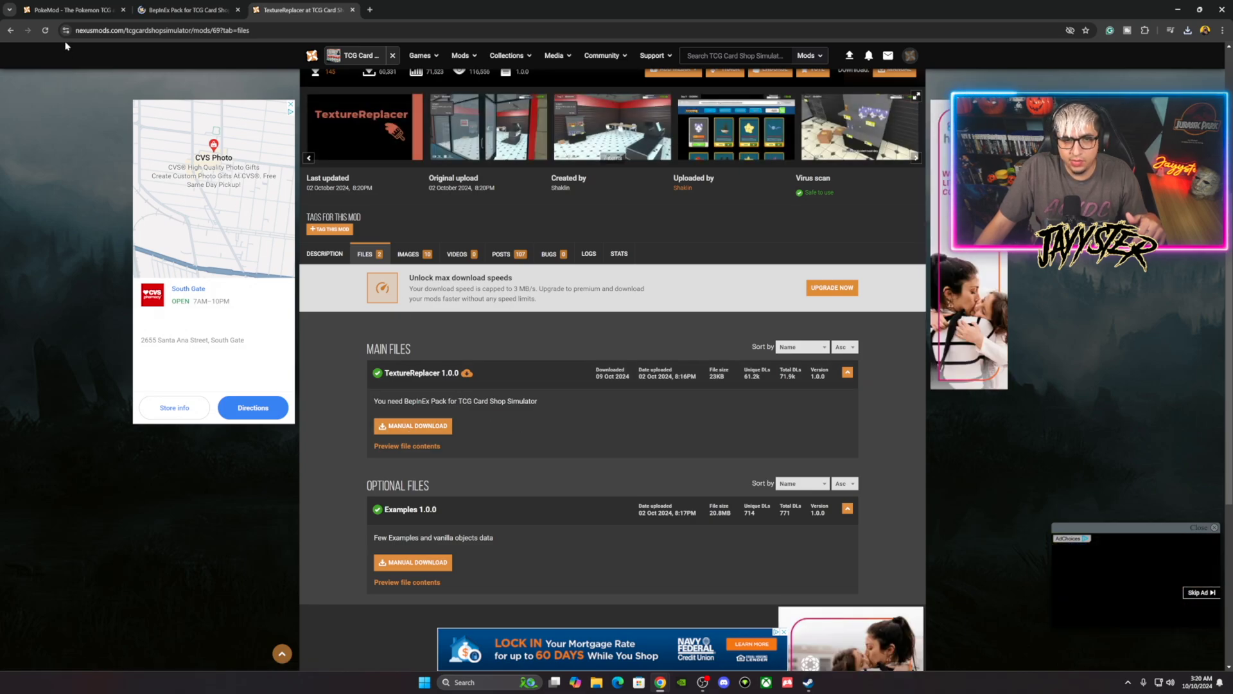
click(70, 10)
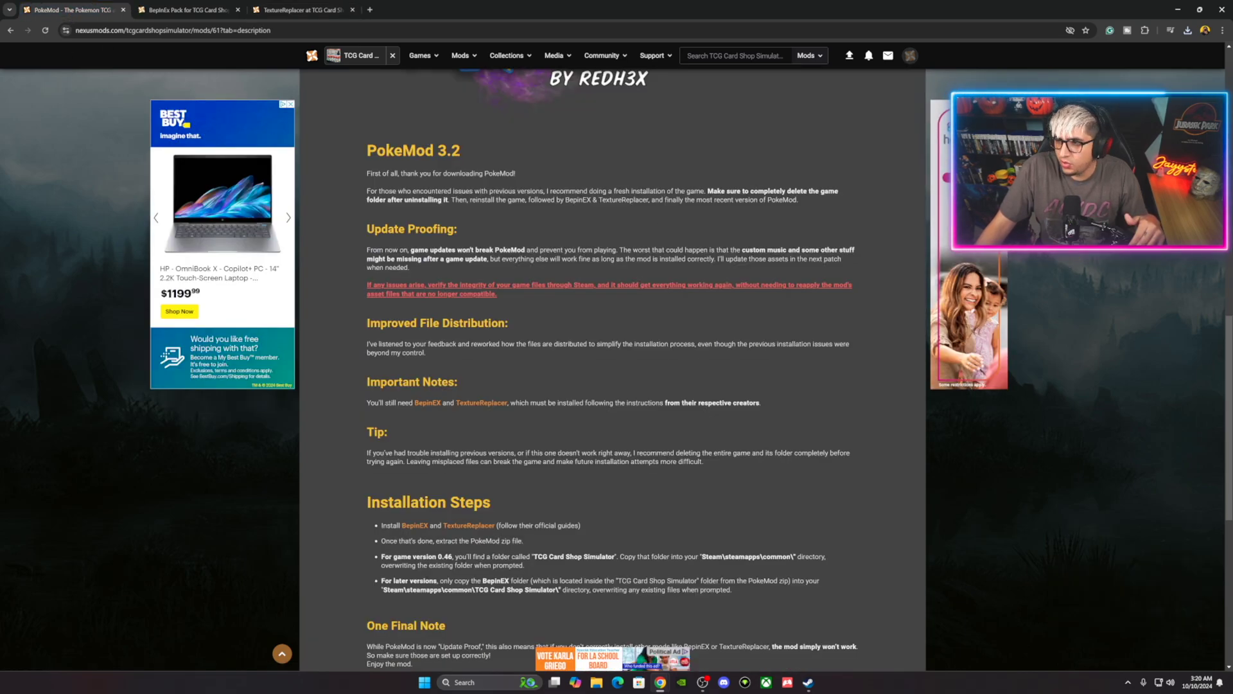
click(1178, 9)
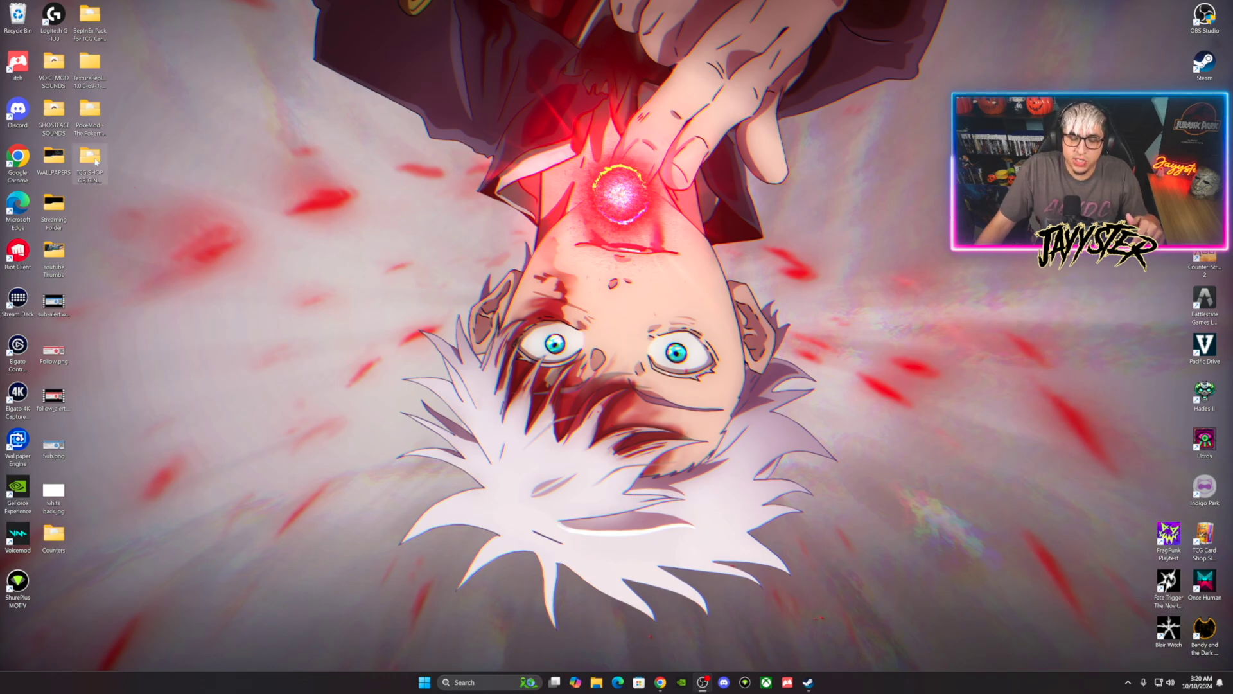
Step: Browse TCG Card Shop Simulator's local files from Steam and inspect the Card Shop Simulator_Data folder
click(805, 682)
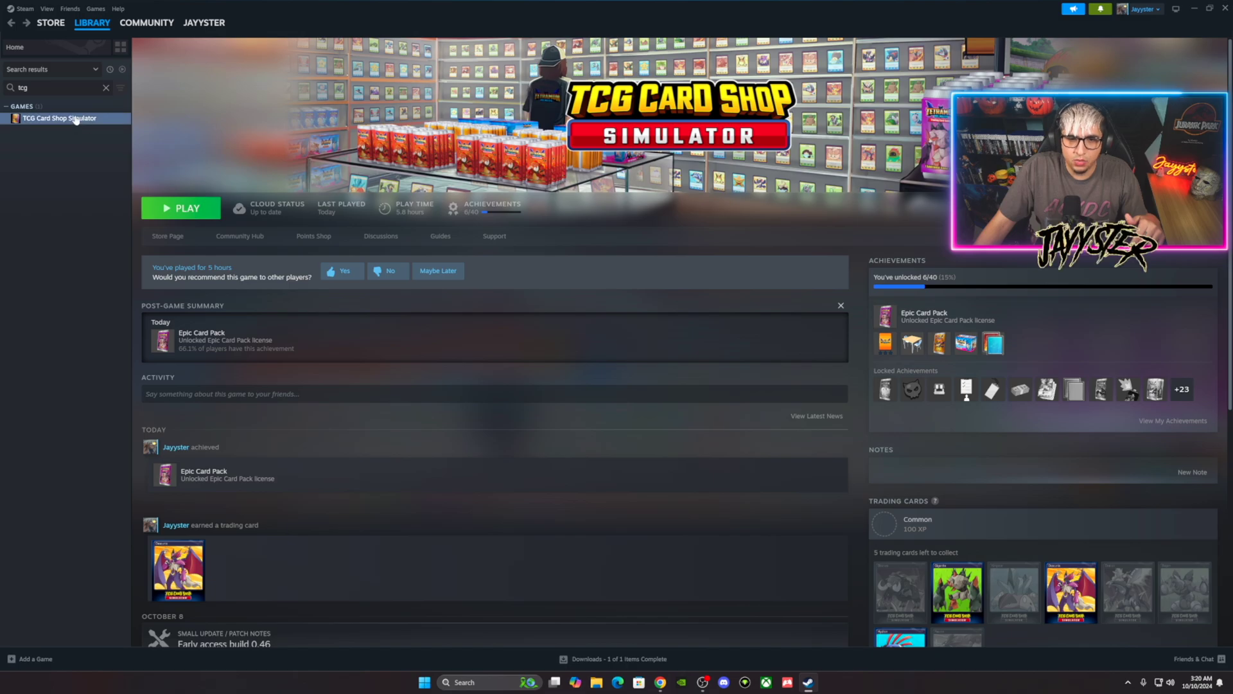
right_click(78, 118)
mouse_move(106, 174)
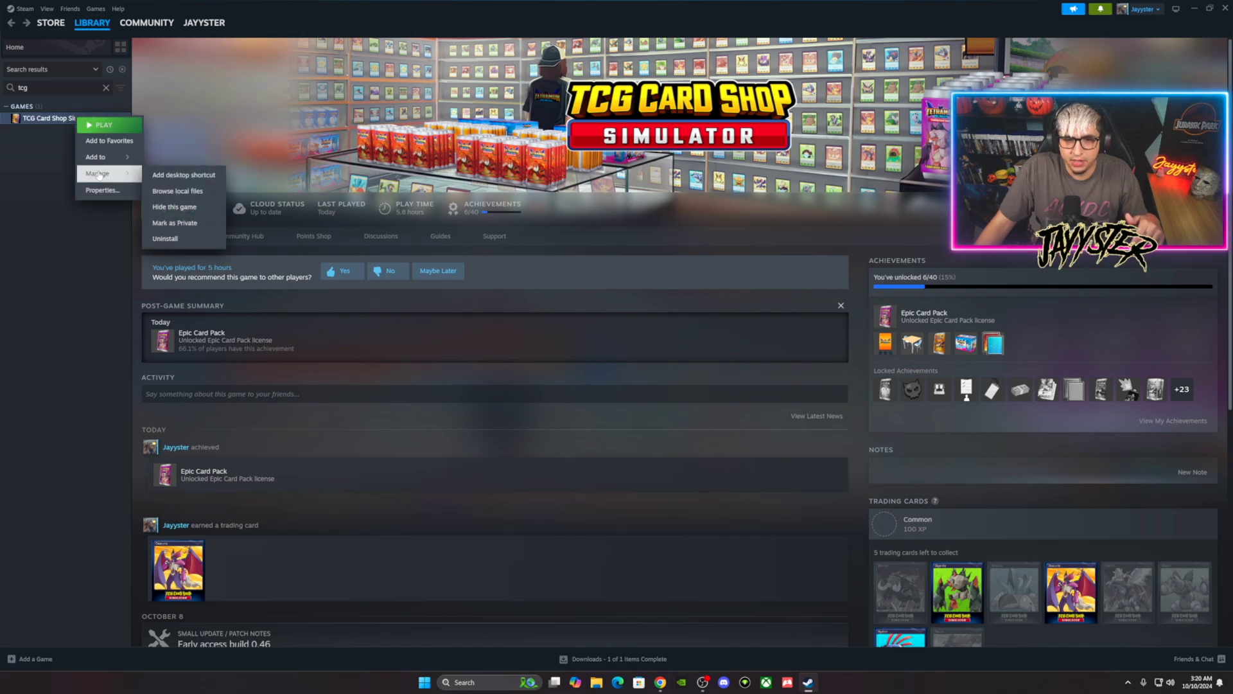
click(166, 190)
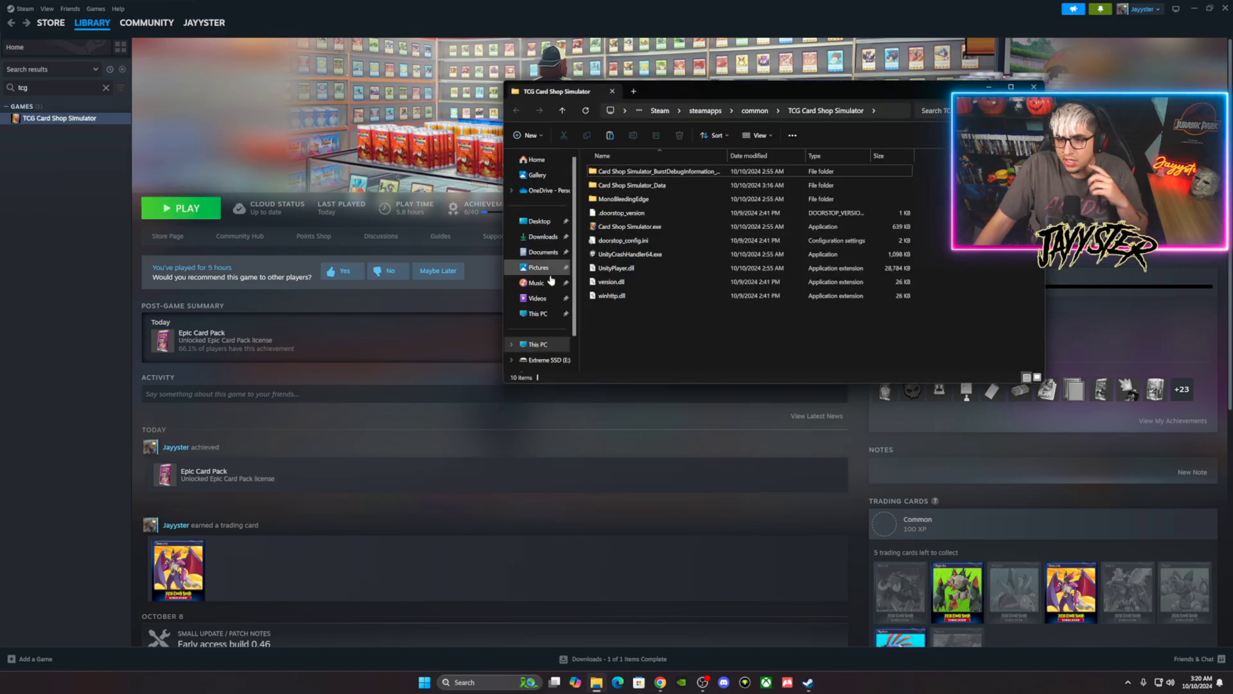
double_click(634, 187)
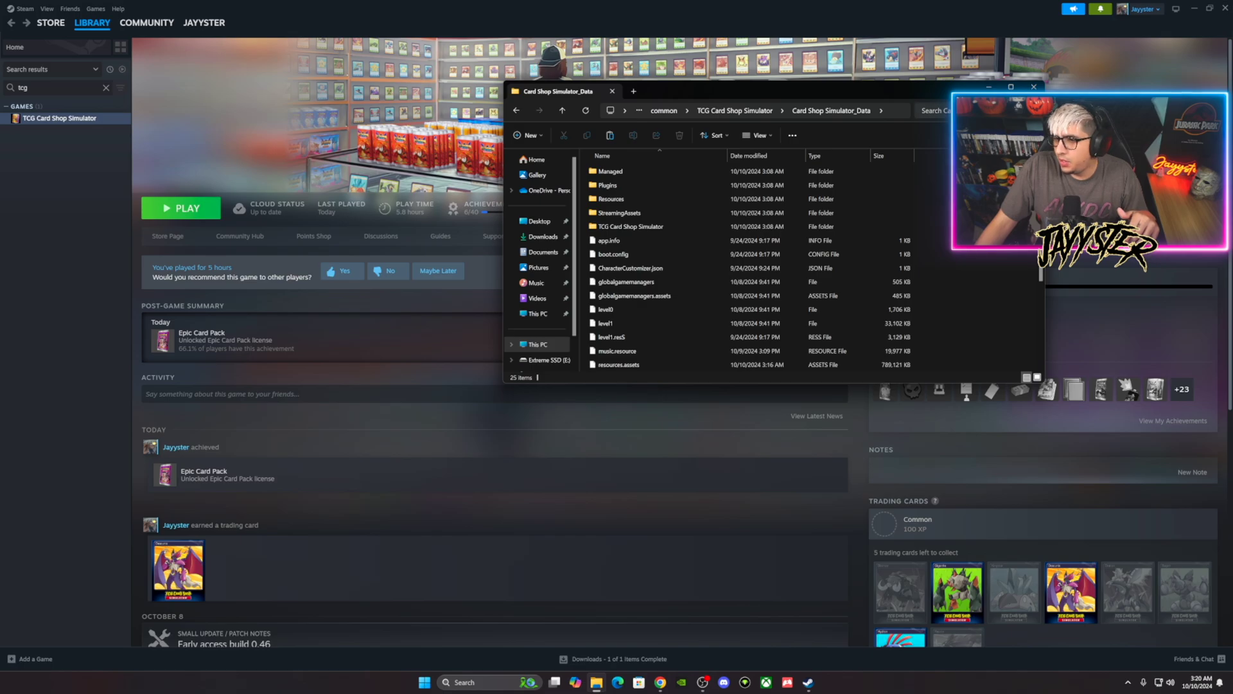
click(988, 89)
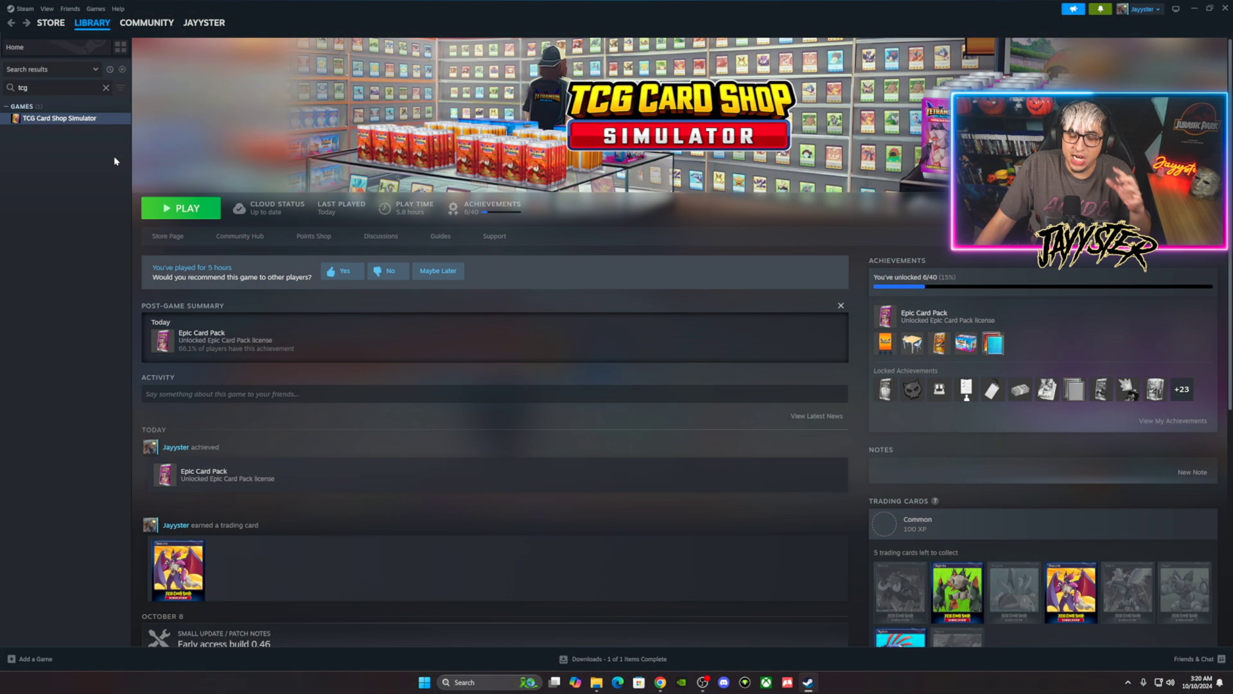
Step: Verify TCG Card Shop Simulator's game files from Properties > Installed Files, validating all 195 files
right_click(61, 120)
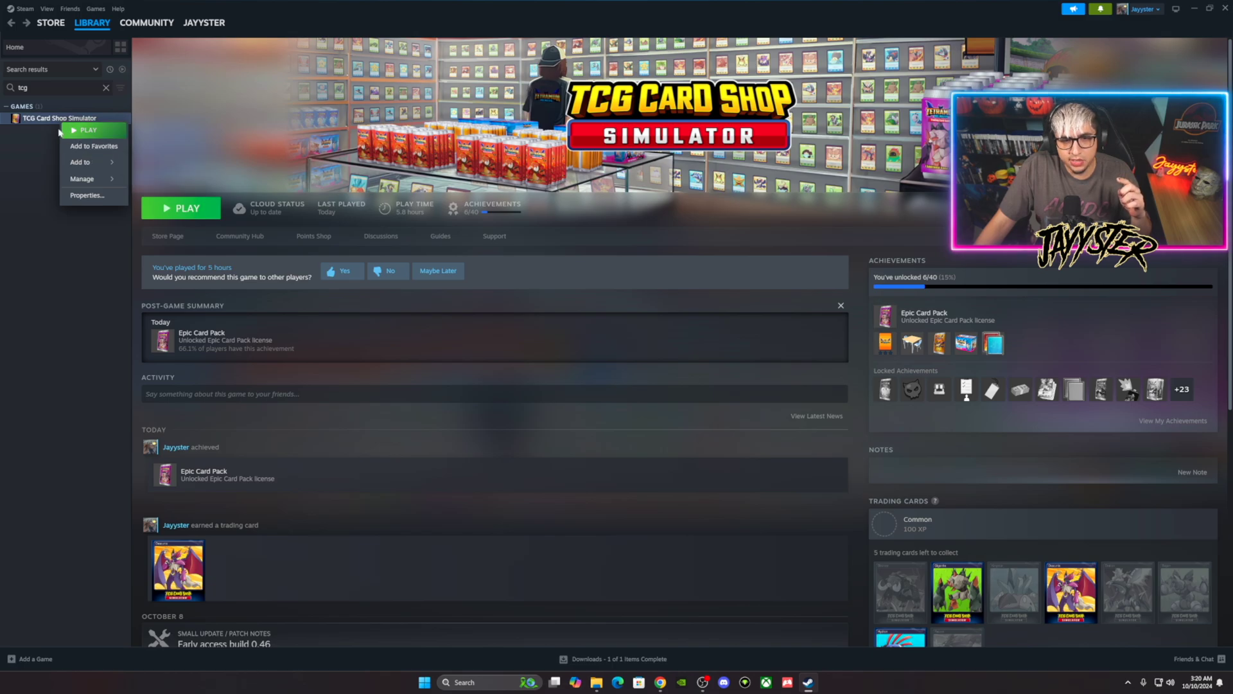
mouse_move(90, 178)
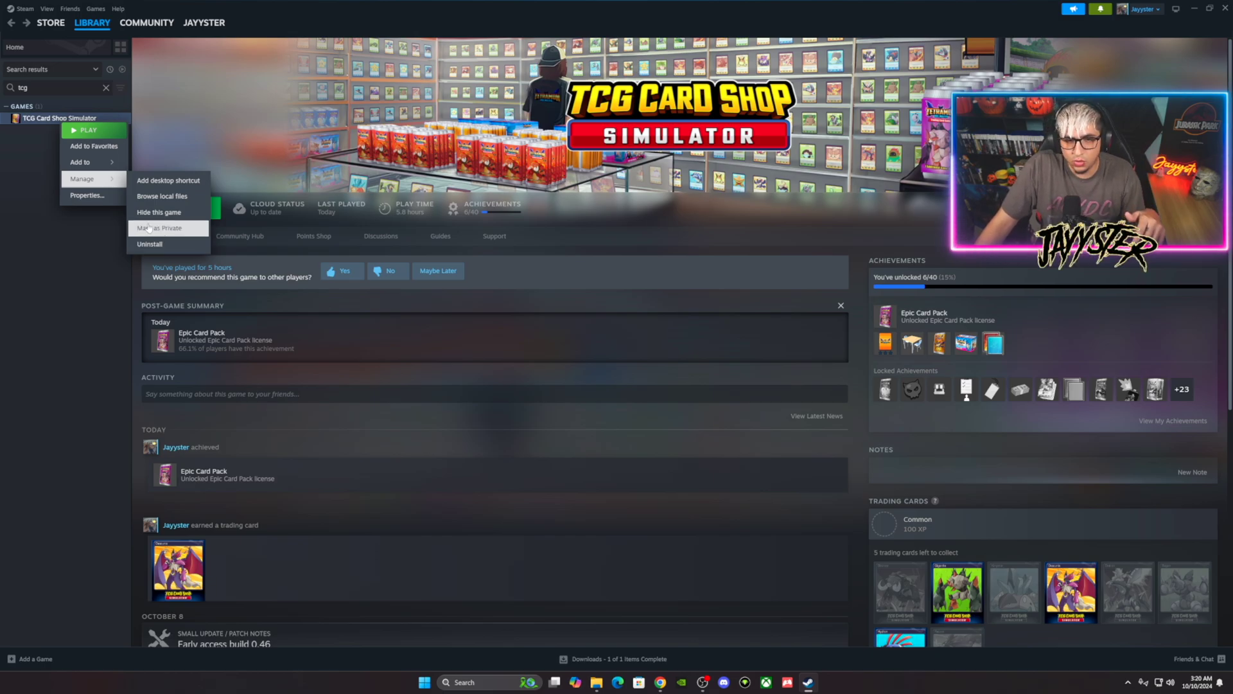
click(94, 201)
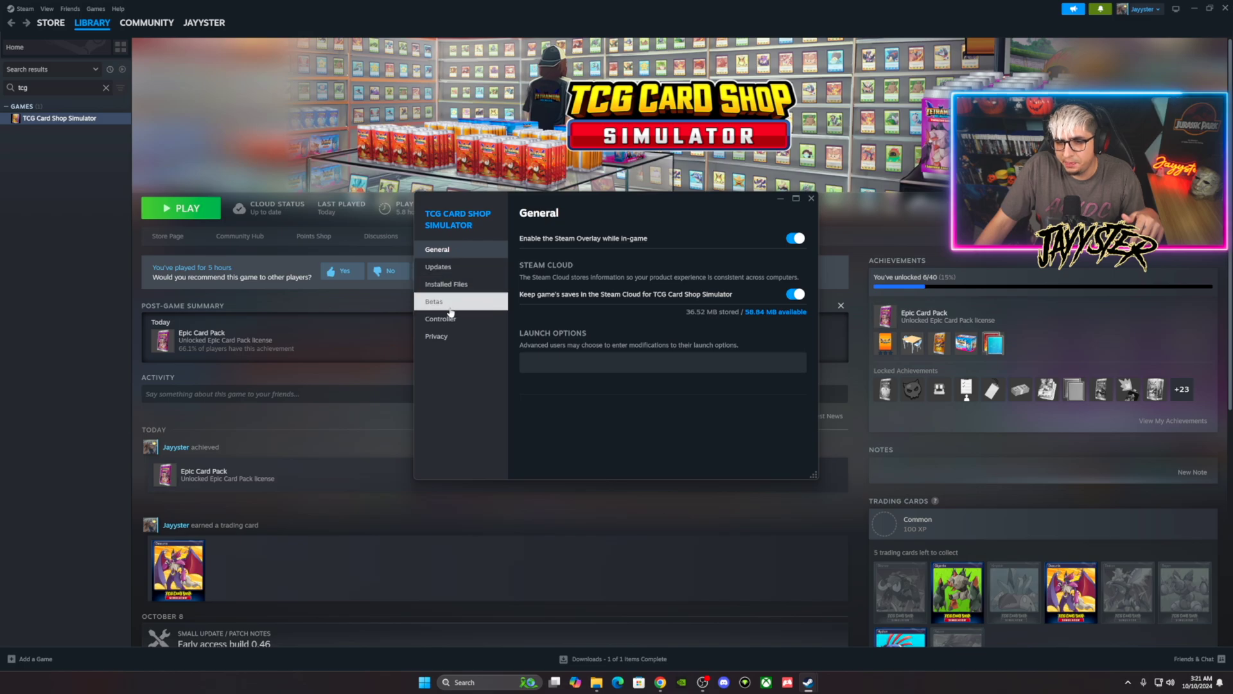
click(449, 285)
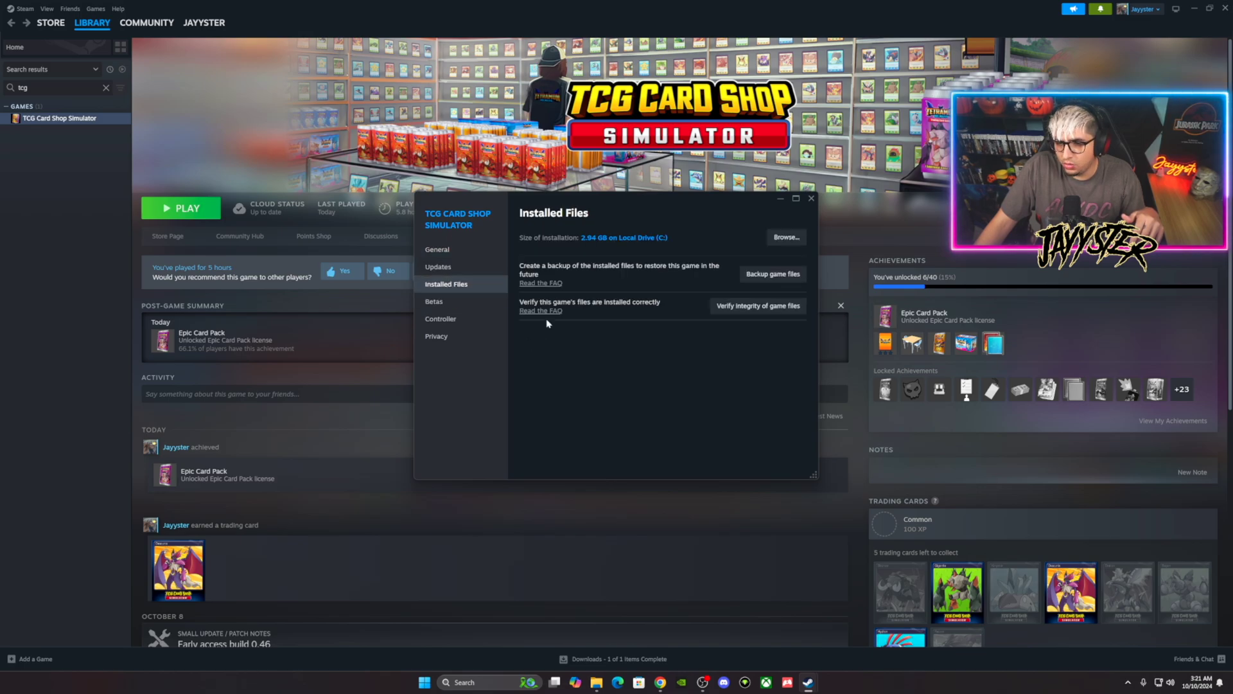
click(748, 312)
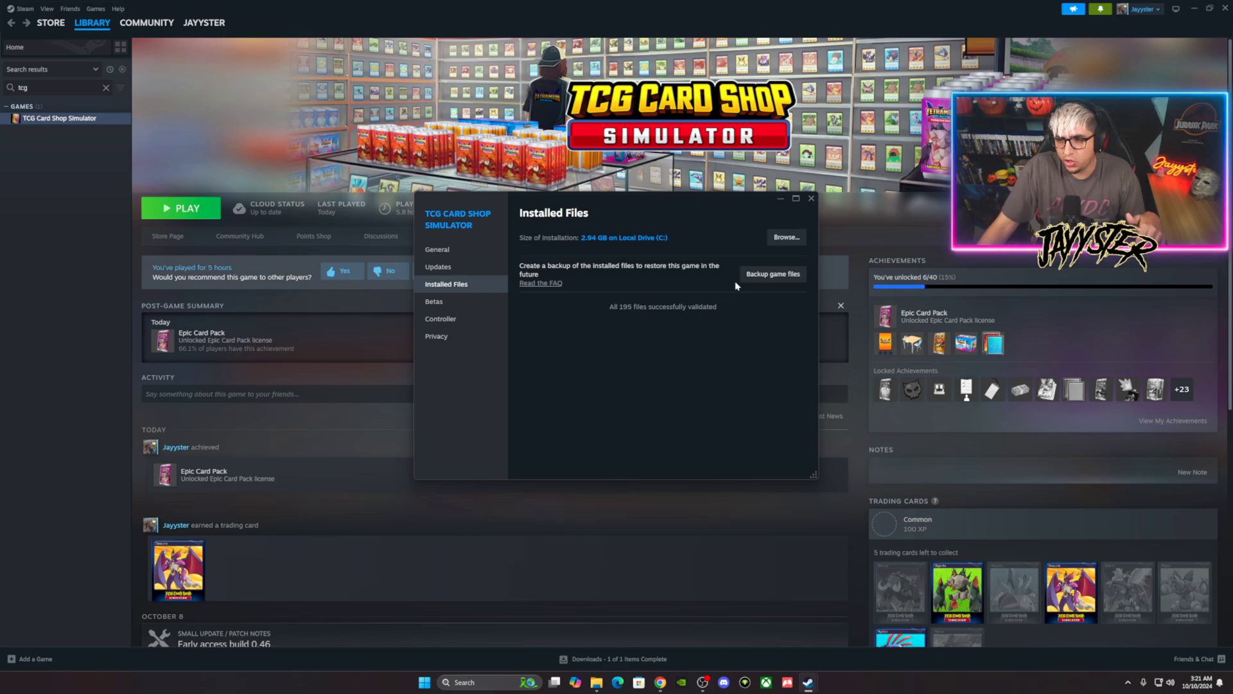
Step: Copy the BepInEx folder from the BepInEx Pack folder on the desktop
click(811, 199)
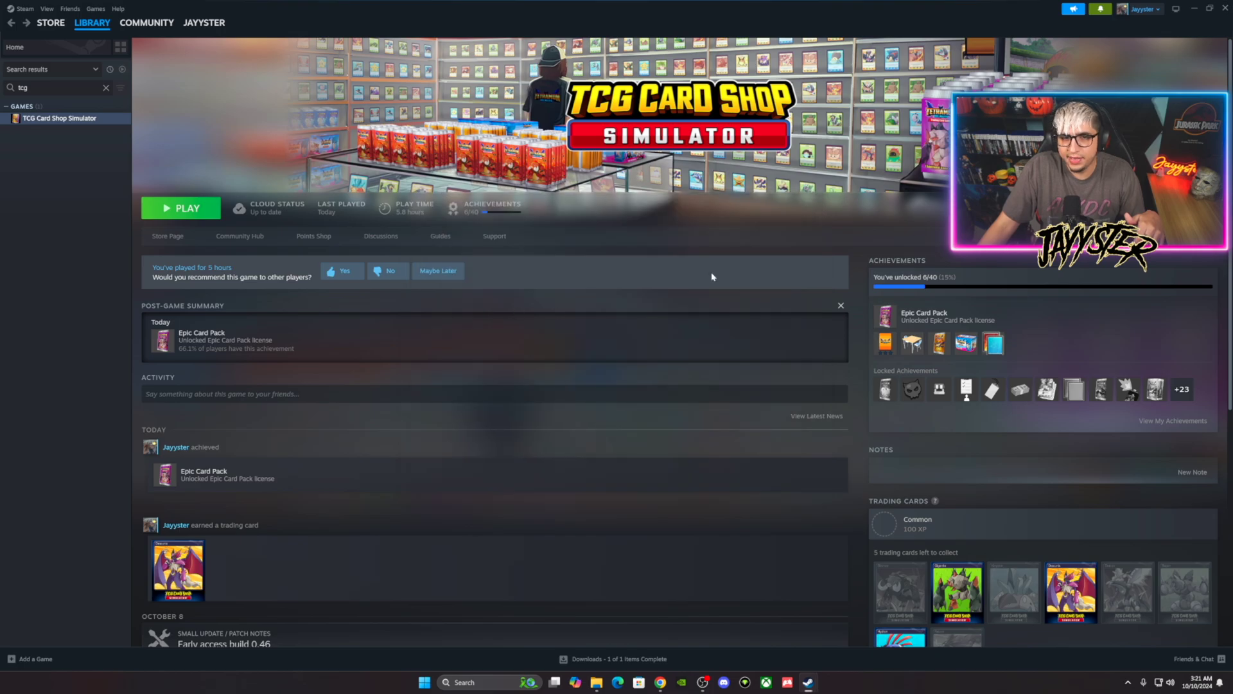
click(1193, 10)
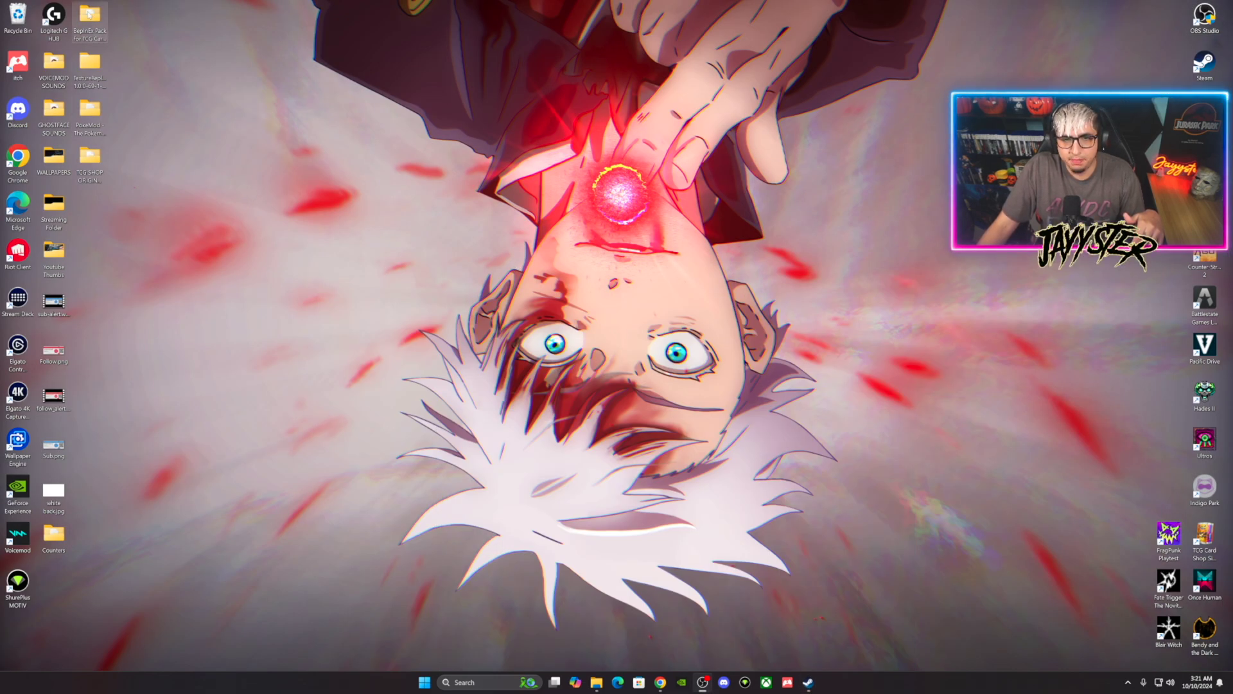
double_click(90, 14)
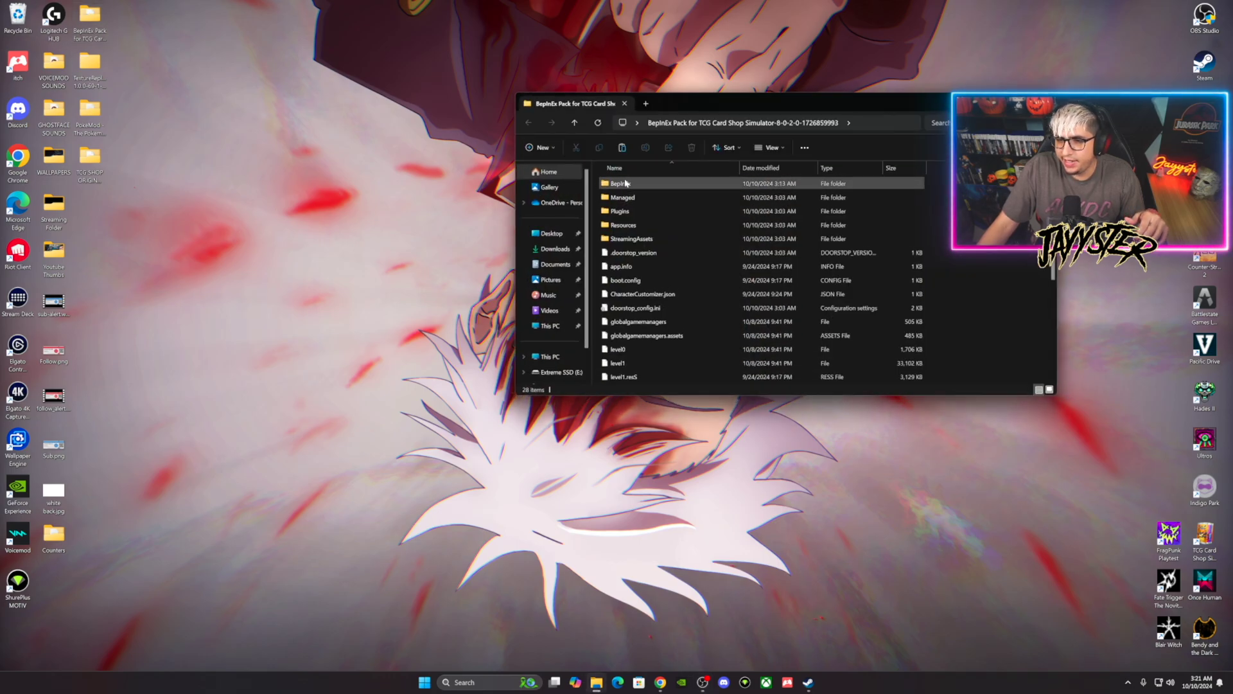
right_click(624, 184)
click(654, 194)
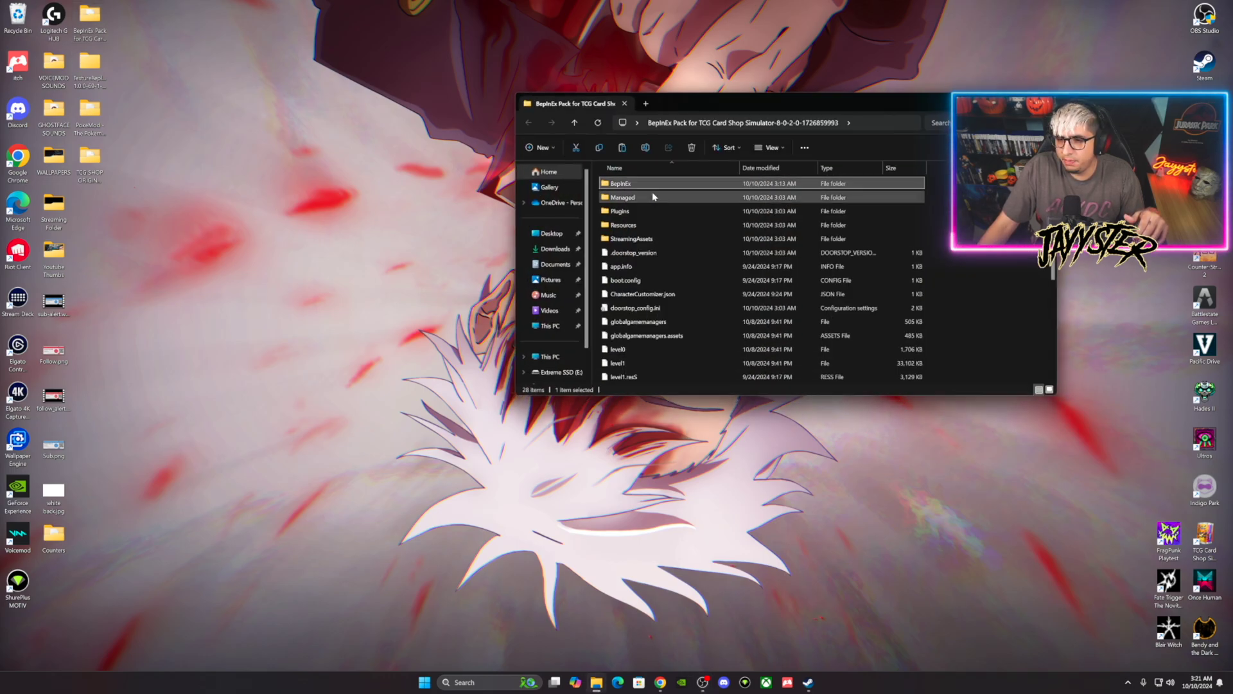
Step: Check inside the BepInEx folder, close Explorer and bring Steam's library back
double_click(624, 186)
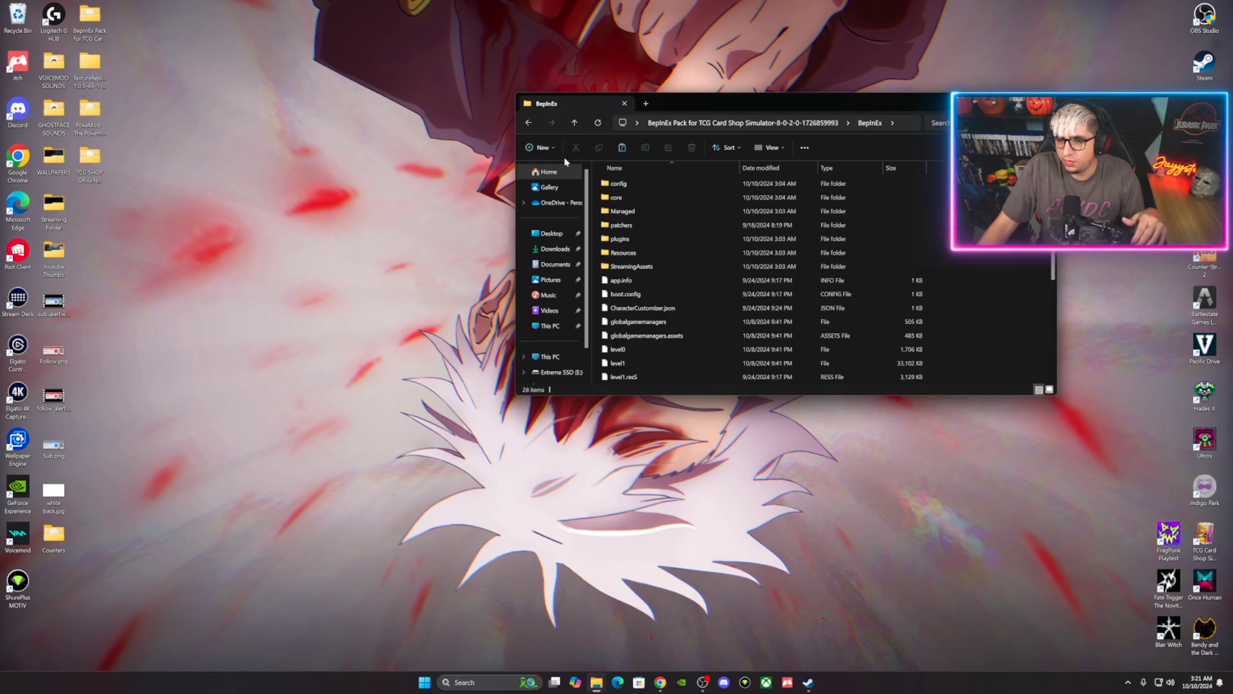
click(528, 123)
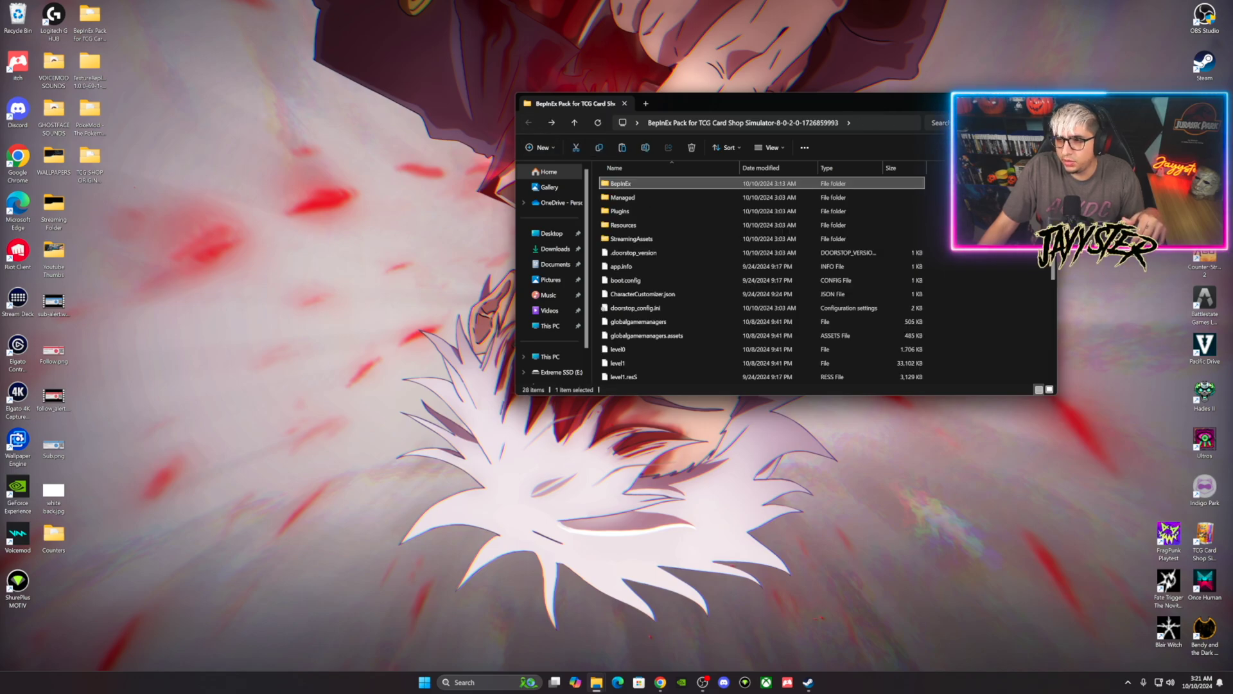
click(597, 682)
click(808, 682)
Step: Paste BepInEx into the game's install folder via Browse local files and check its contents
right_click(62, 121)
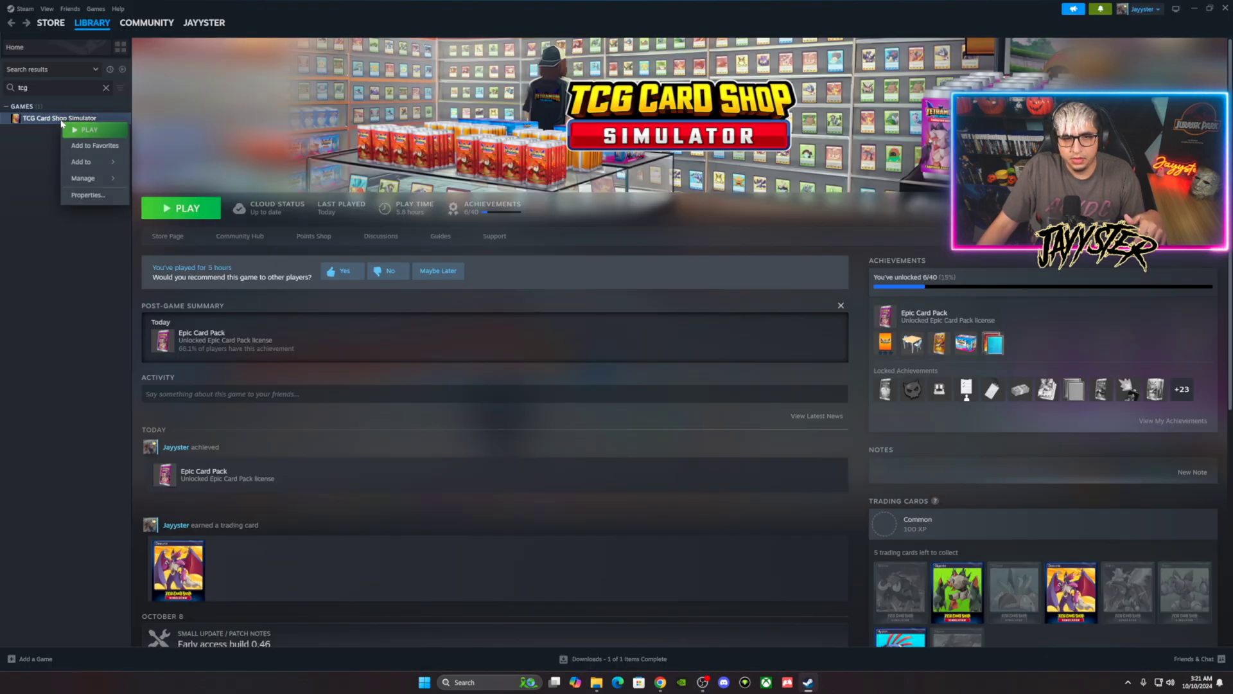
mouse_move(96, 178)
click(155, 197)
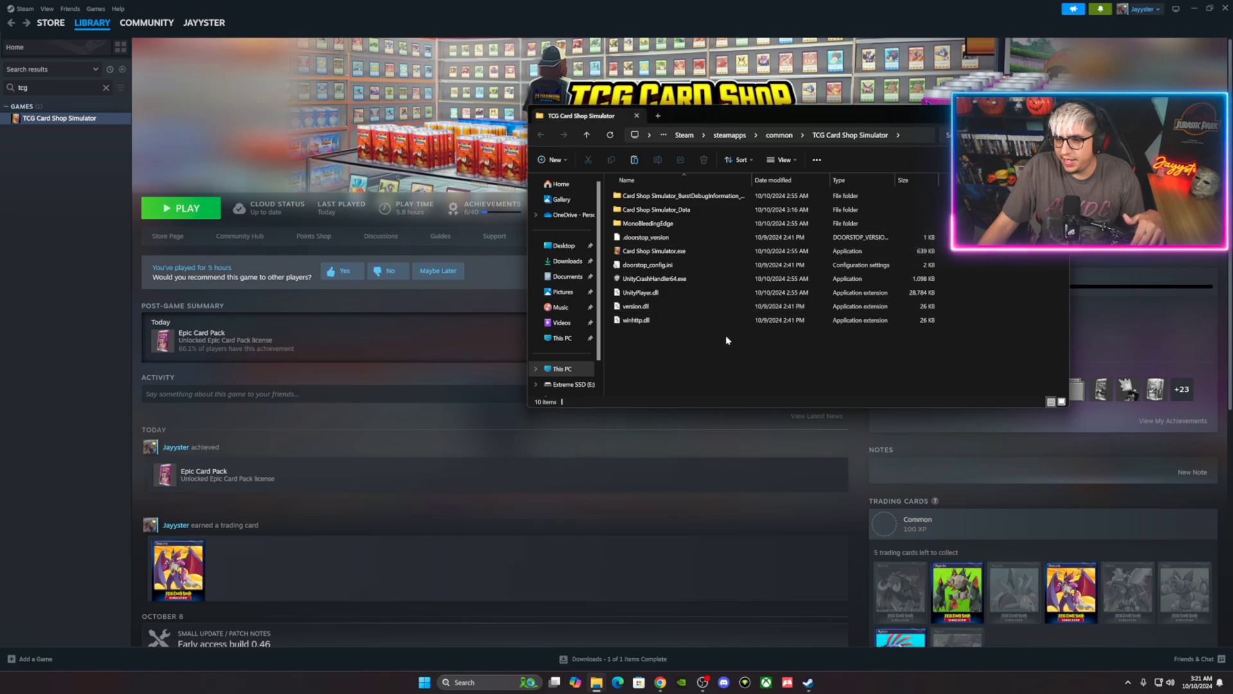
right_click(991, 231)
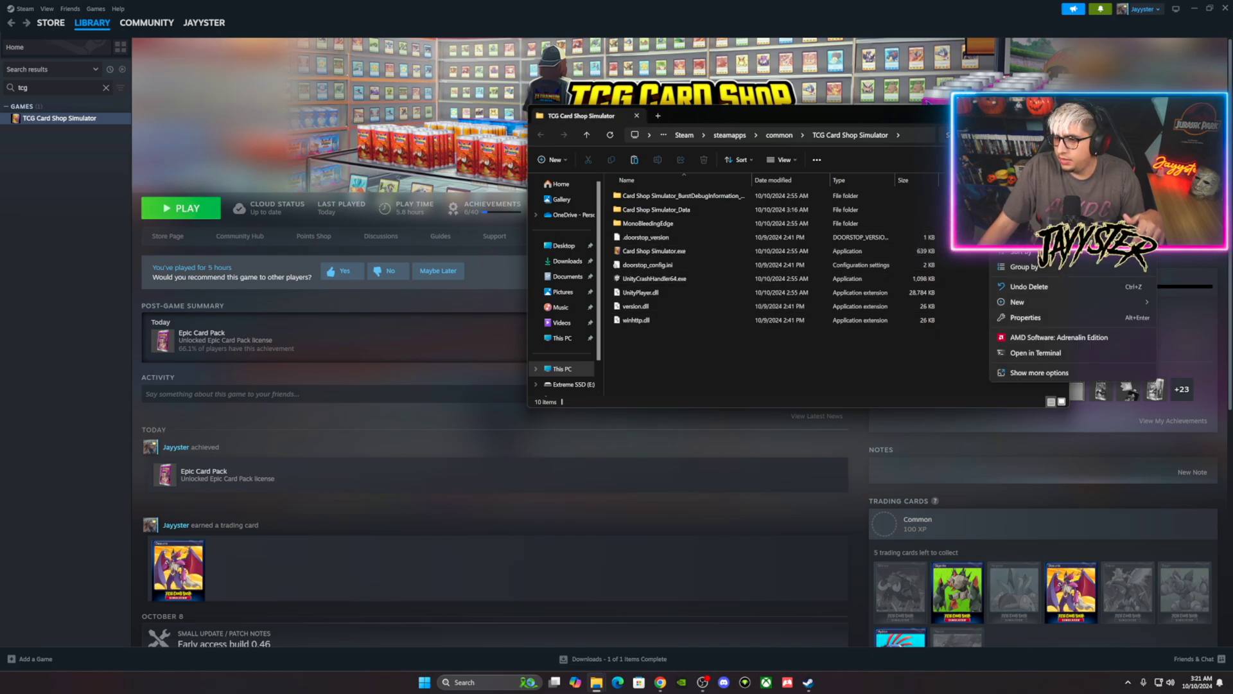
key(Escape)
key(ctrl+v)
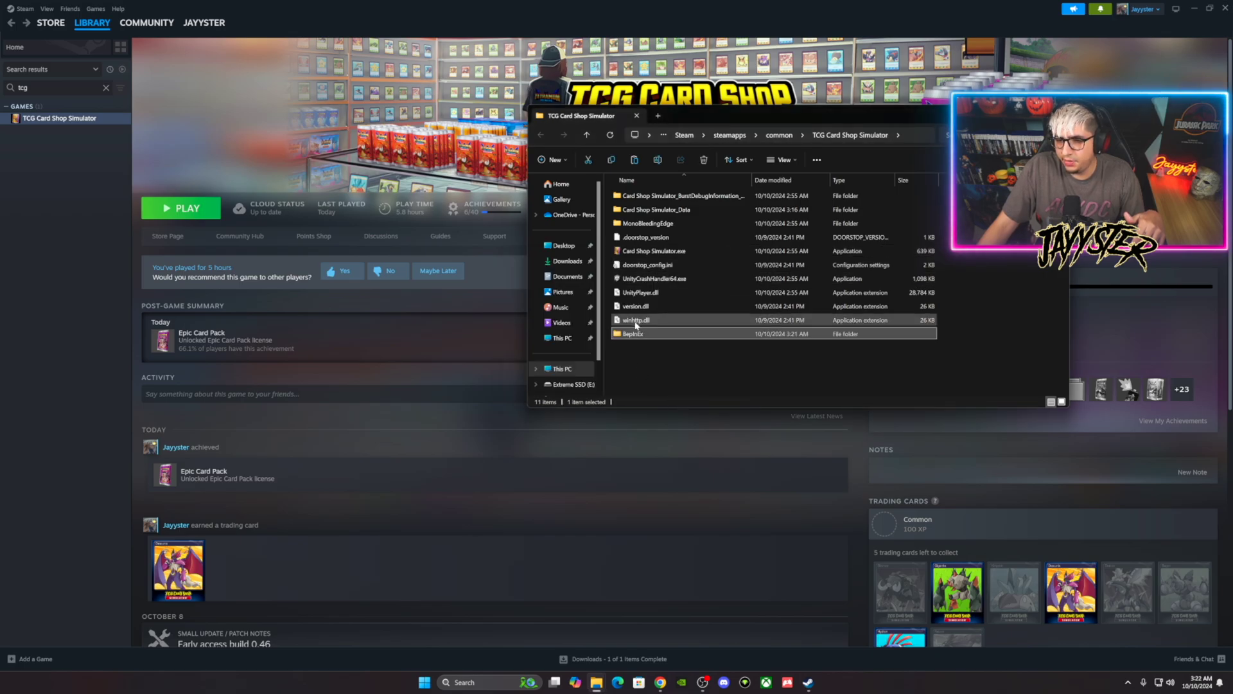
double_click(633, 334)
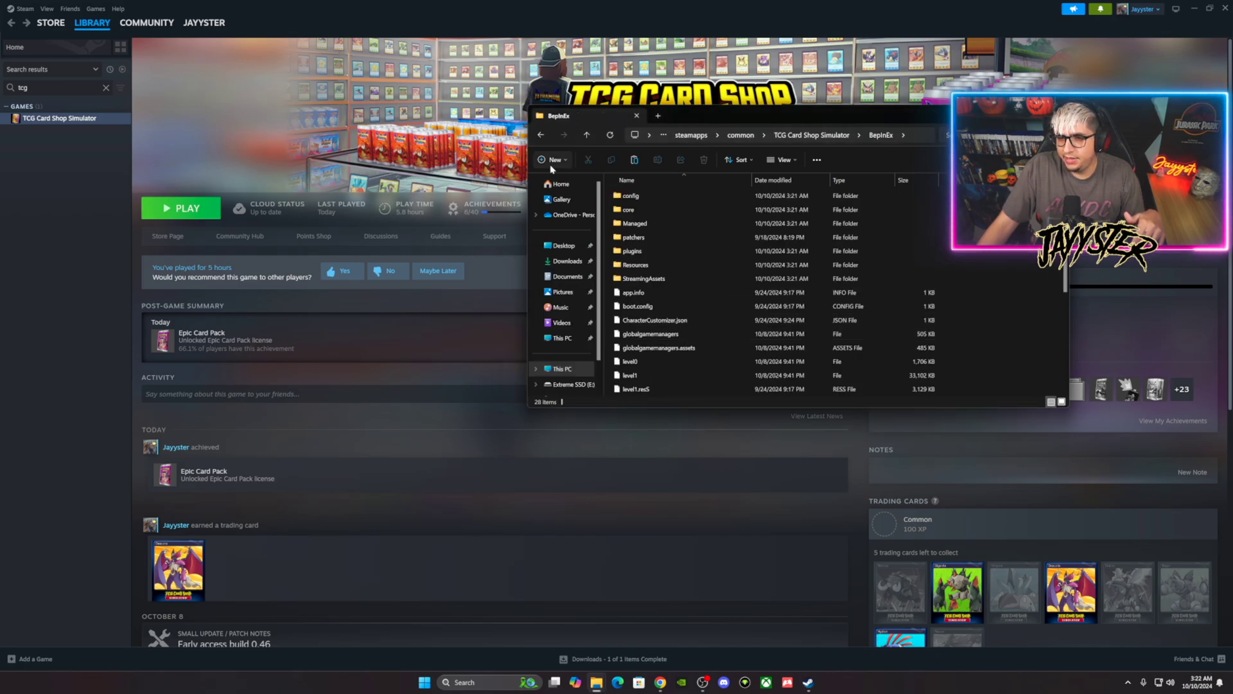
click(542, 135)
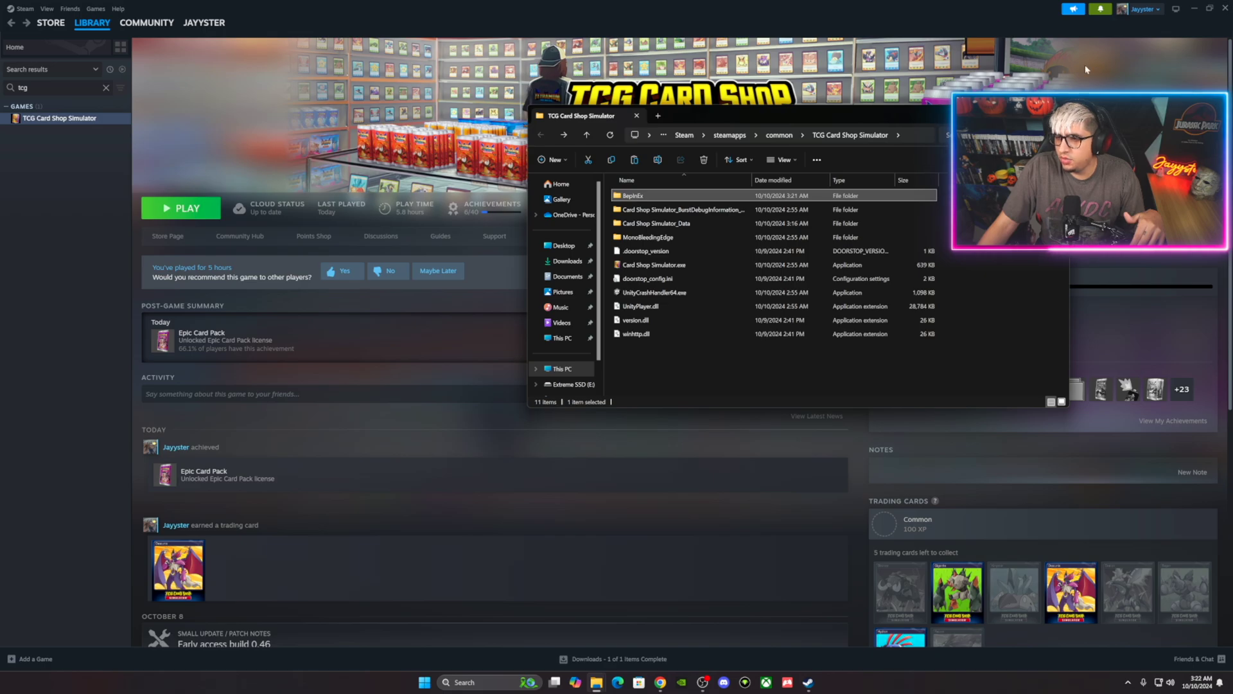
Step: Copy the TextureReplacer folder from its download folder on the desktop
click(1194, 9)
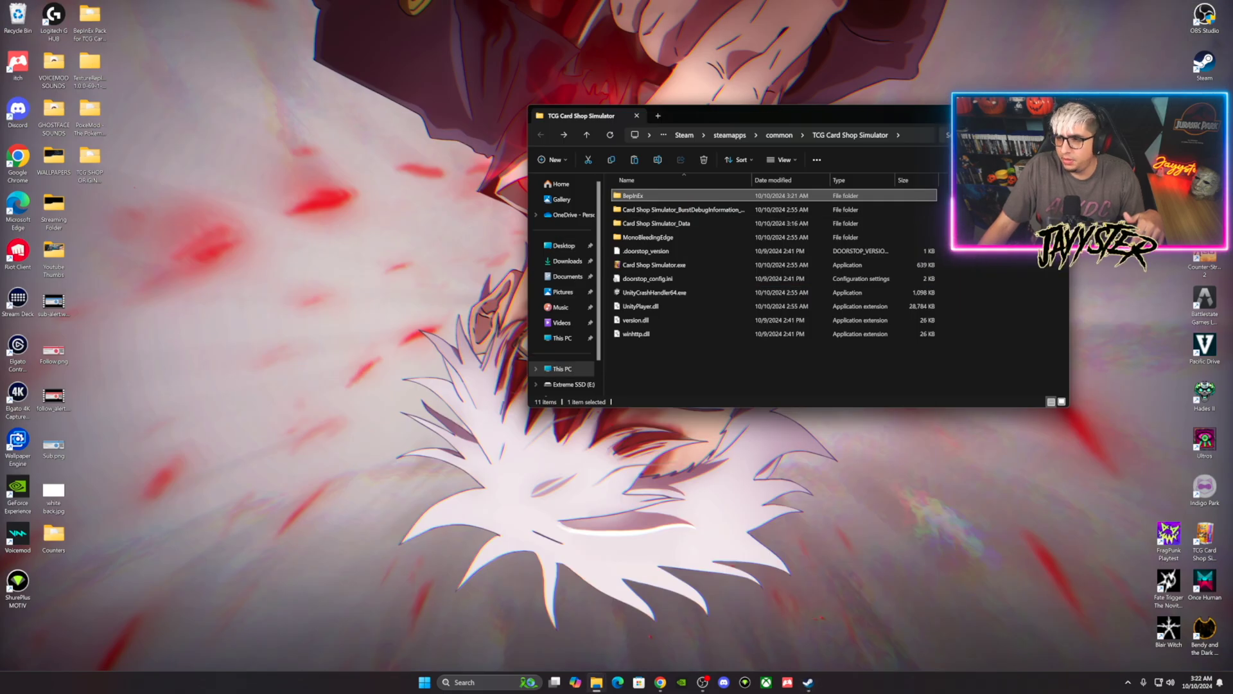
click(997, 115)
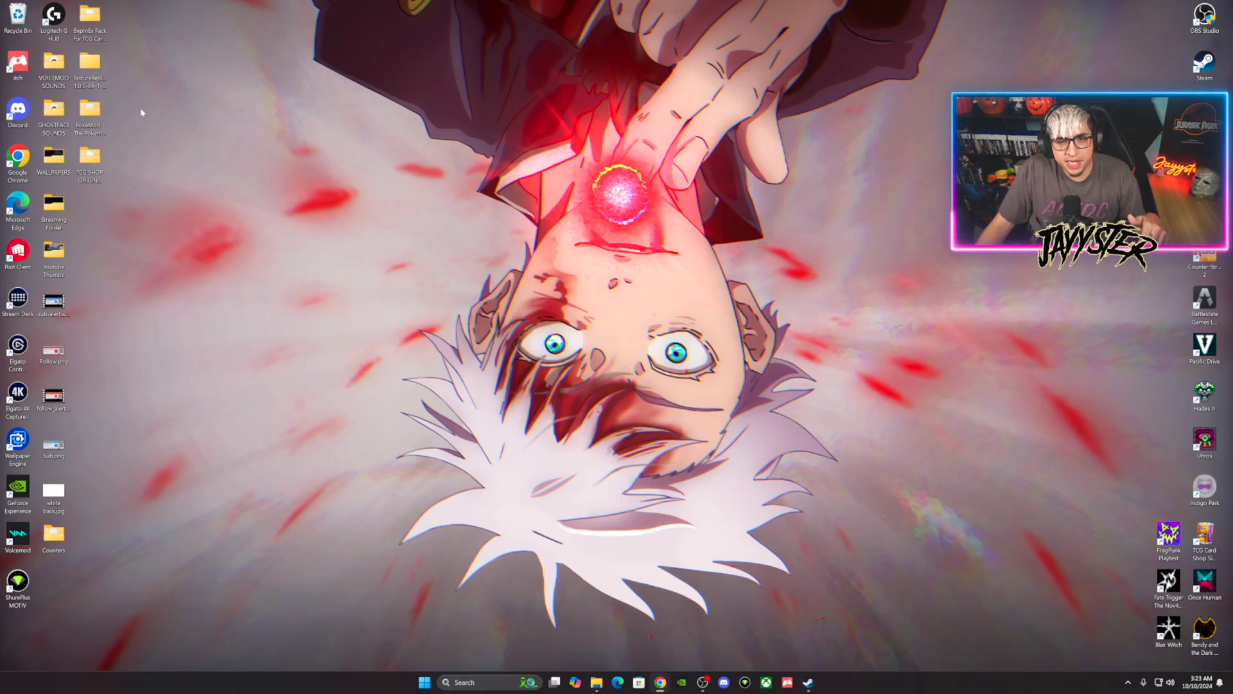
double_click(94, 68)
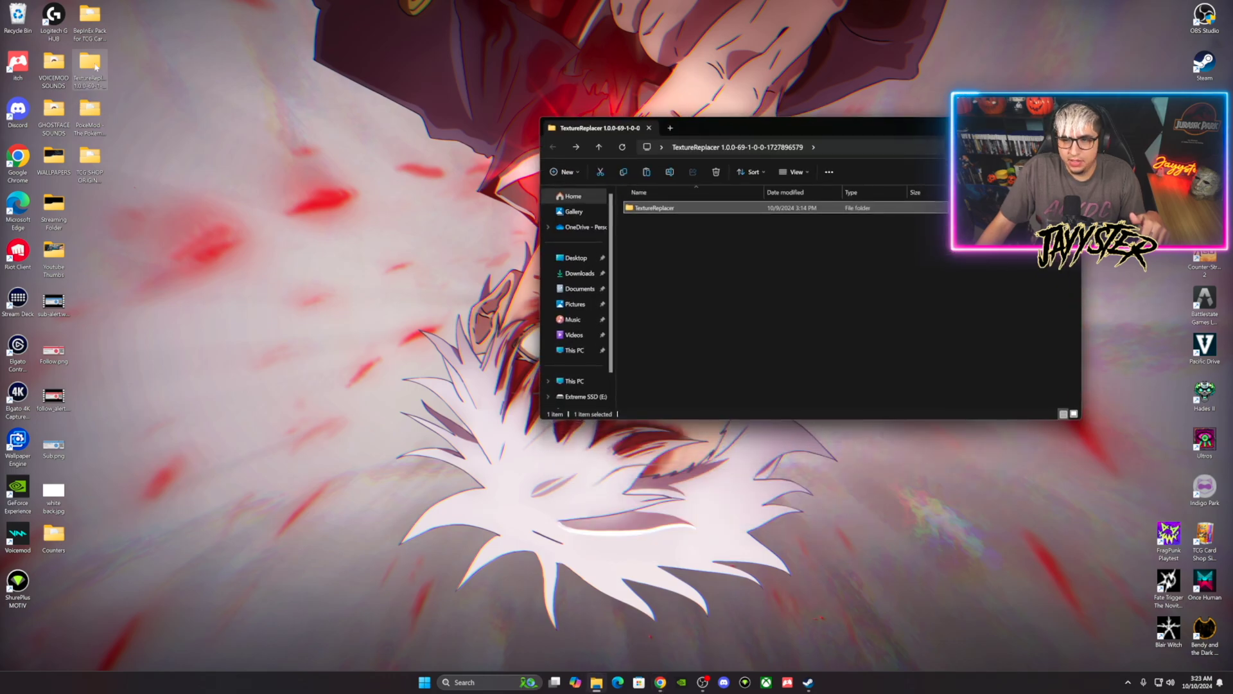
right_click(650, 207)
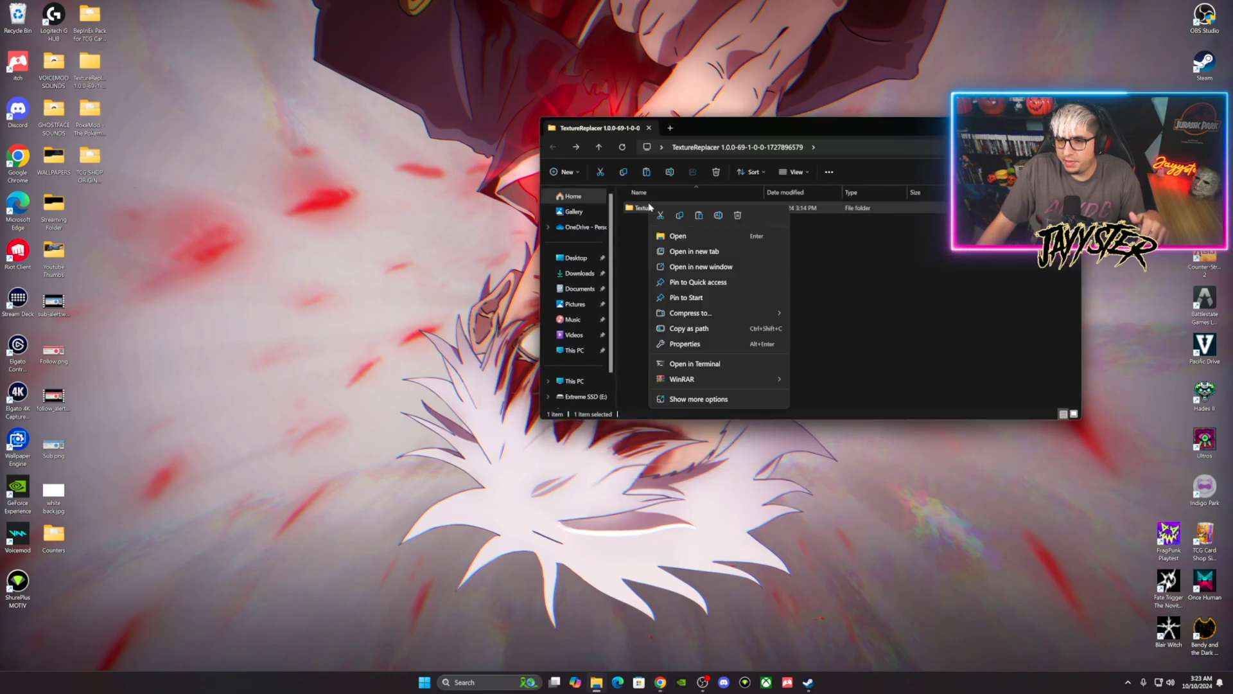
click(680, 217)
key(alt+F4)
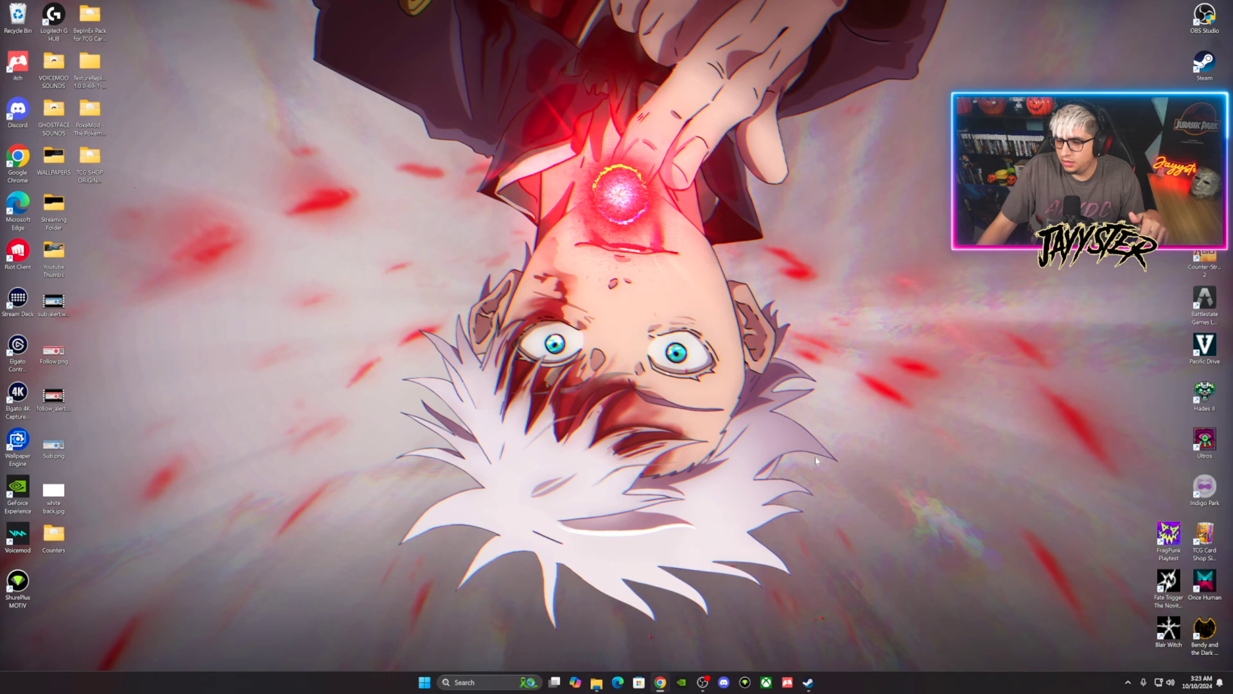
Step: Paste TextureReplacer into the game's BepInEx\plugins folder, then close Explorer and minimize Steam
click(809, 683)
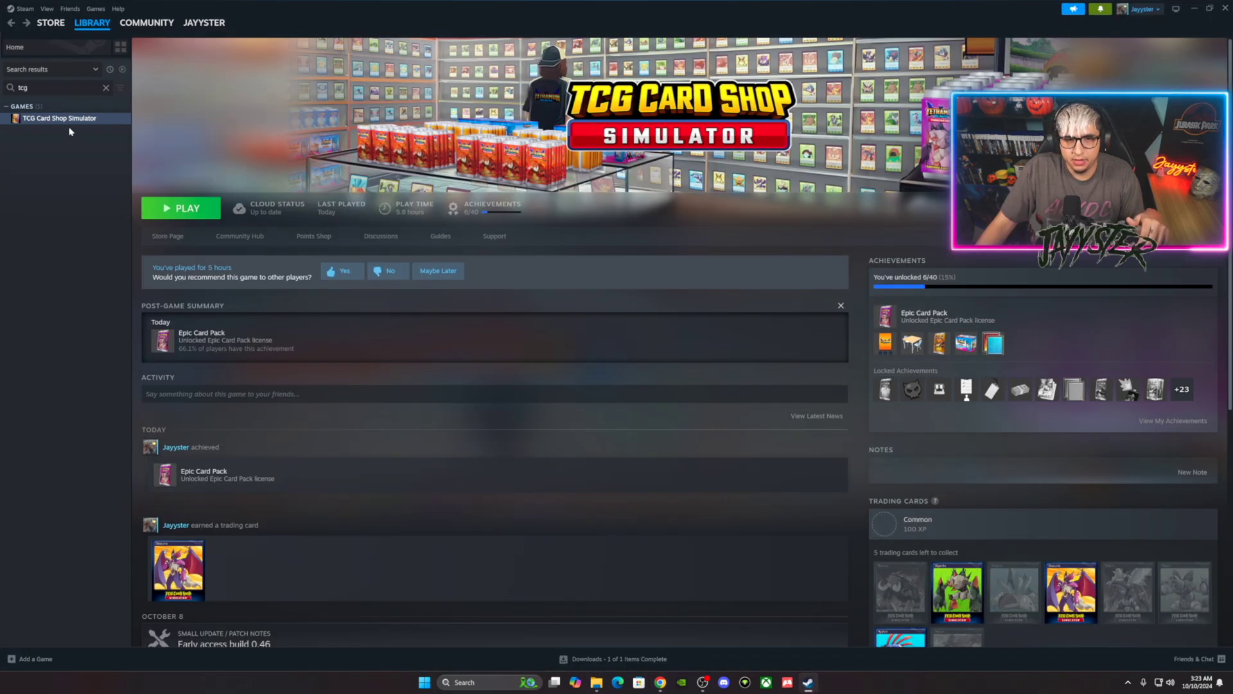
right_click(76, 117)
mouse_move(106, 172)
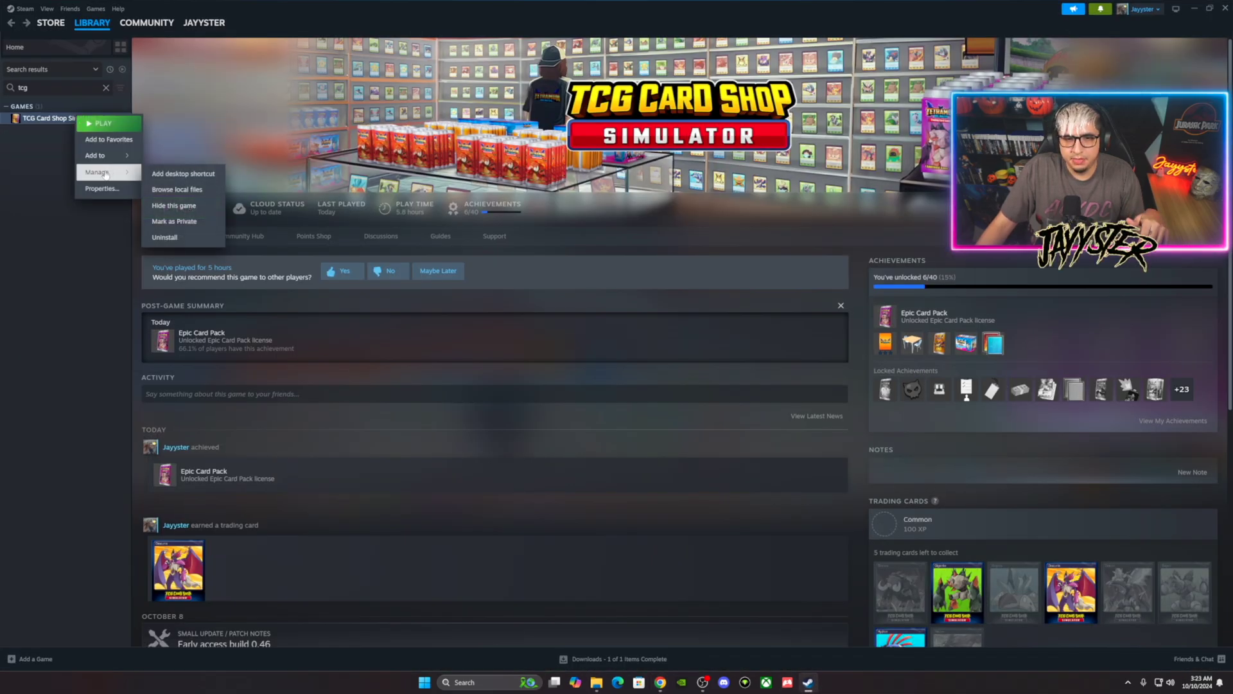
click(171, 190)
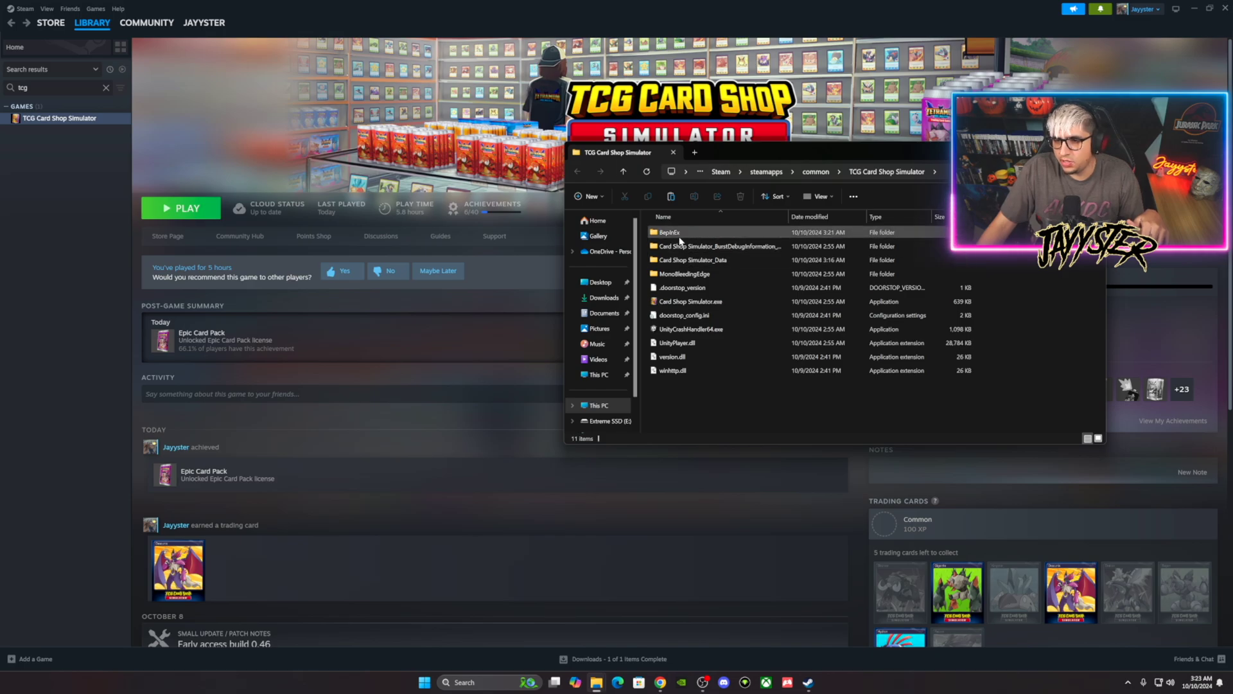
double_click(679, 235)
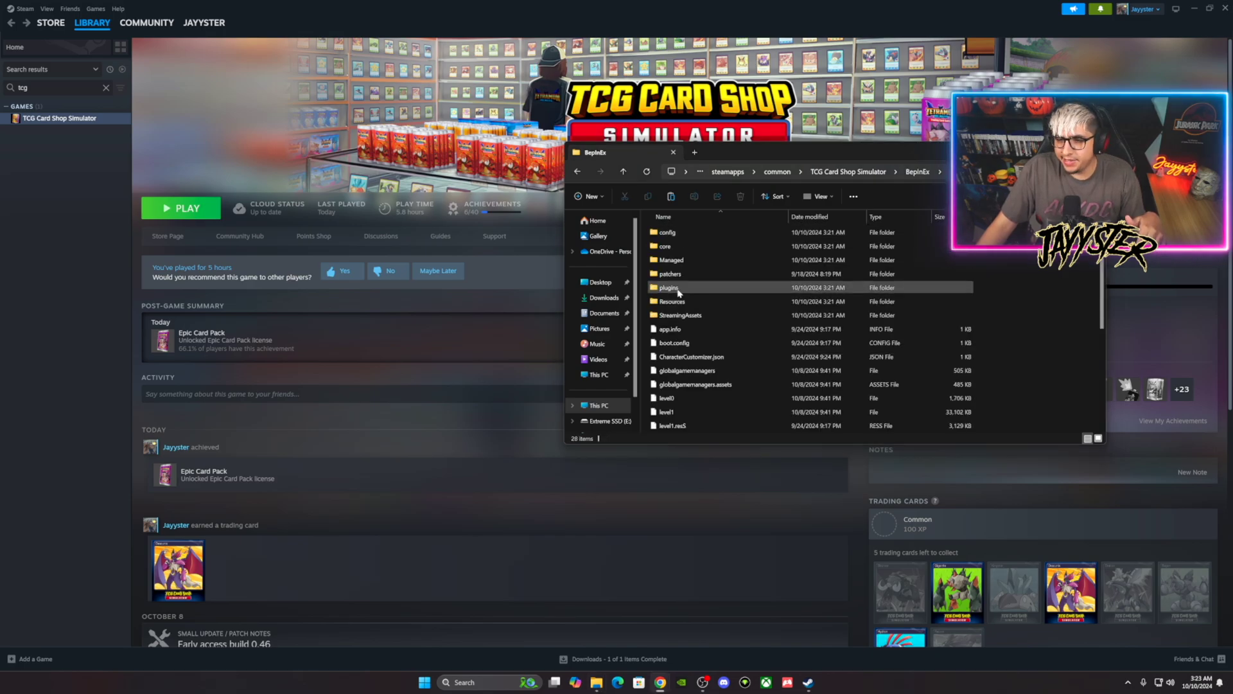
double_click(668, 287)
right_click(699, 295)
click(709, 302)
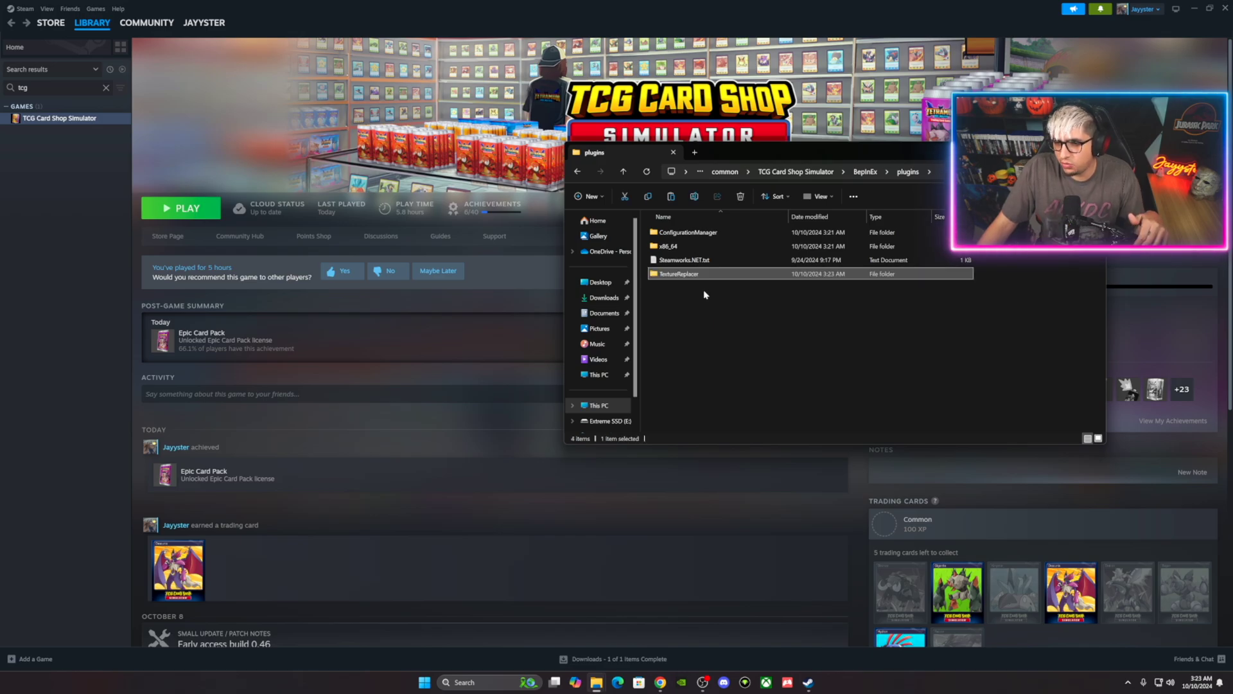
click(746, 325)
click(1090, 152)
click(1194, 9)
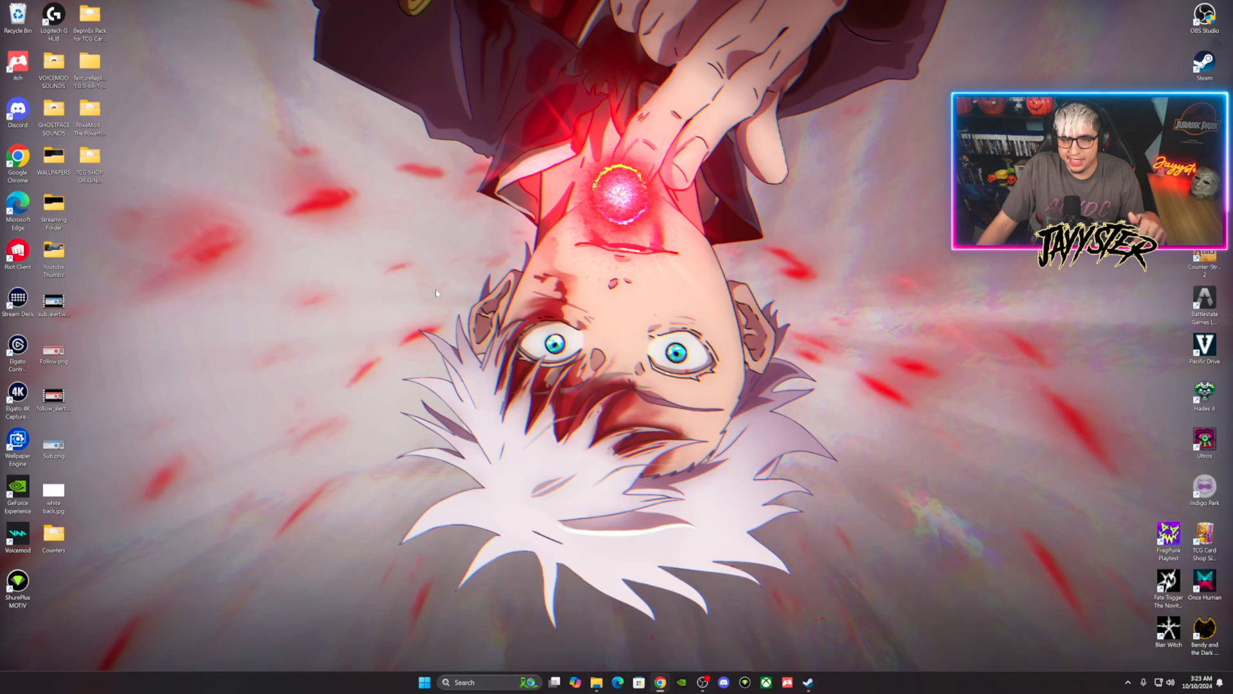
Step: Copy the TCG Card Shop Simulator folder from the extracted PokeMod folder
double_click(93, 112)
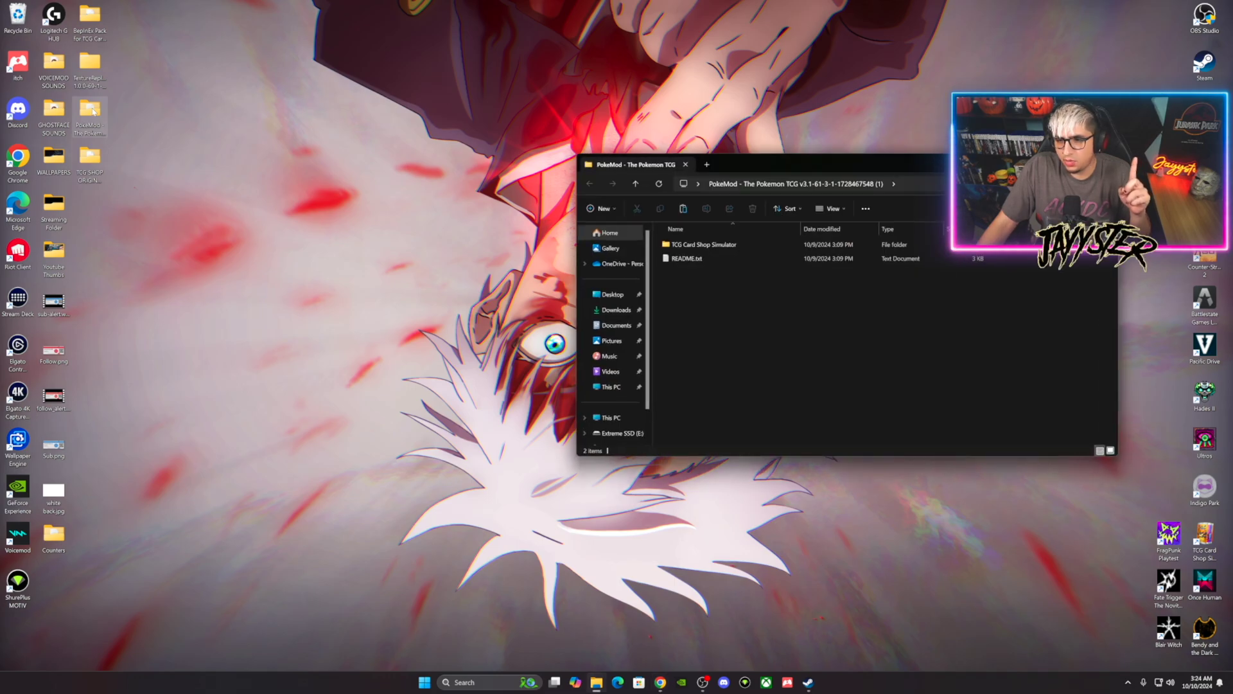
right_click(686, 247)
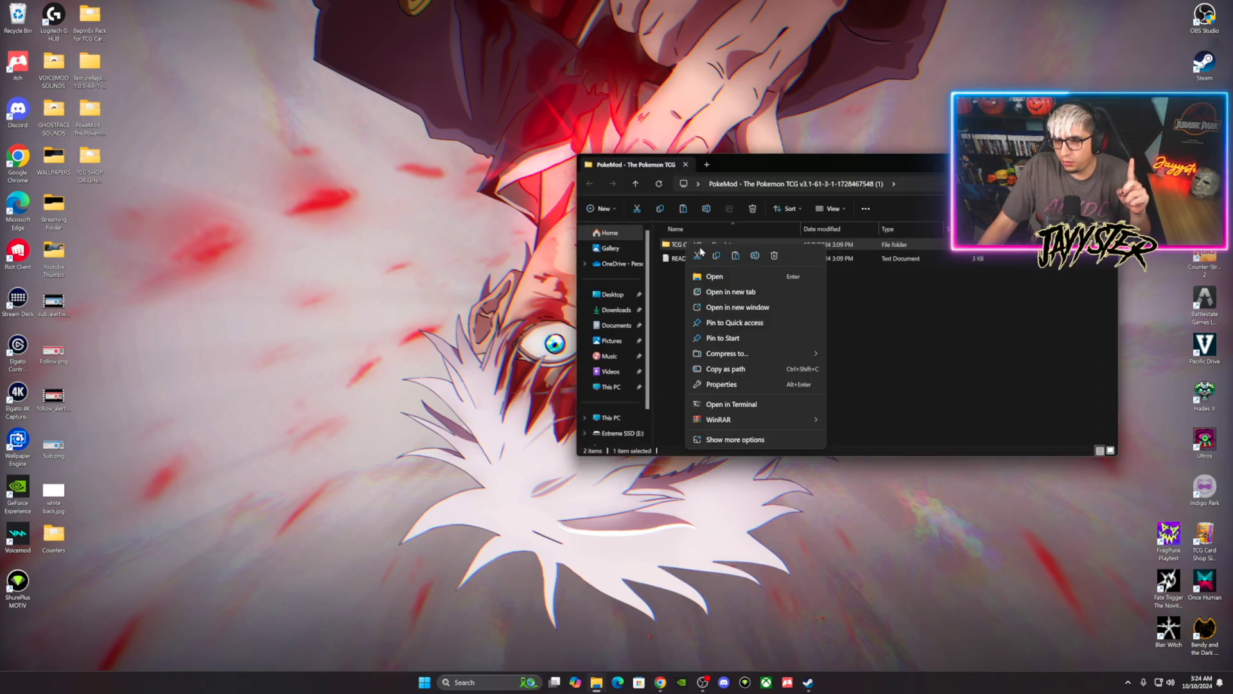
click(717, 257)
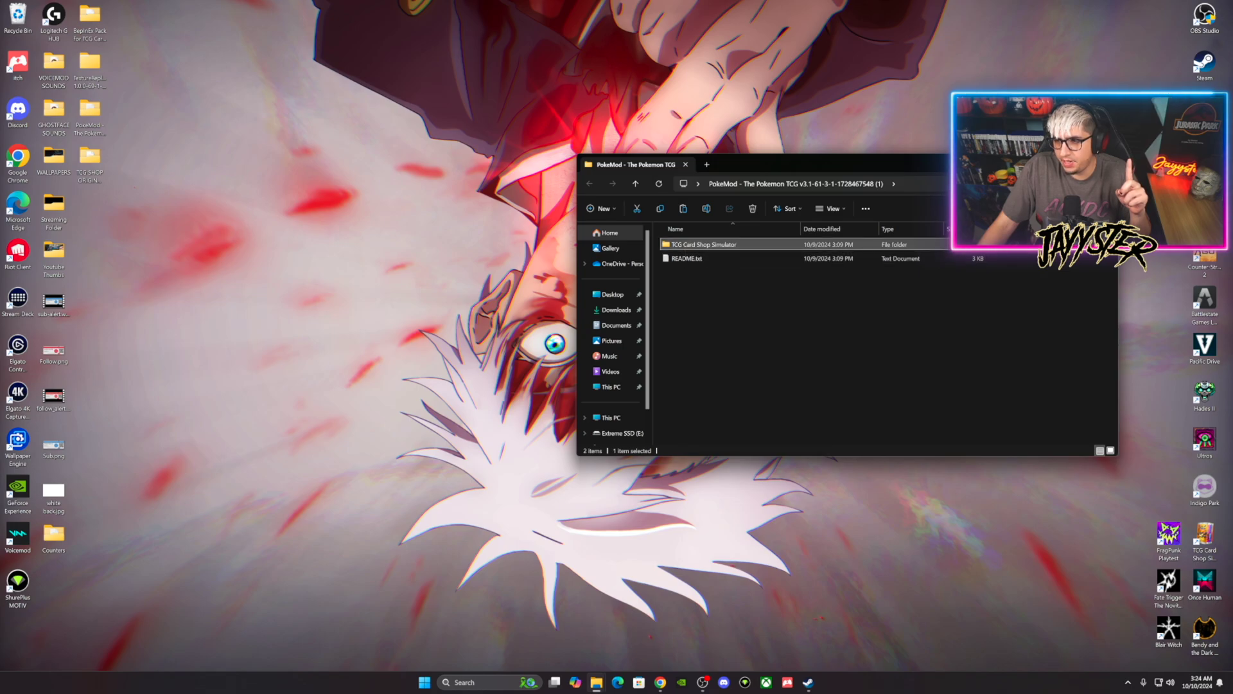
key(ctrl+w)
Step: Paste it into steamapps\common, replacing the four conflicting files, then close Explorer
click(809, 682)
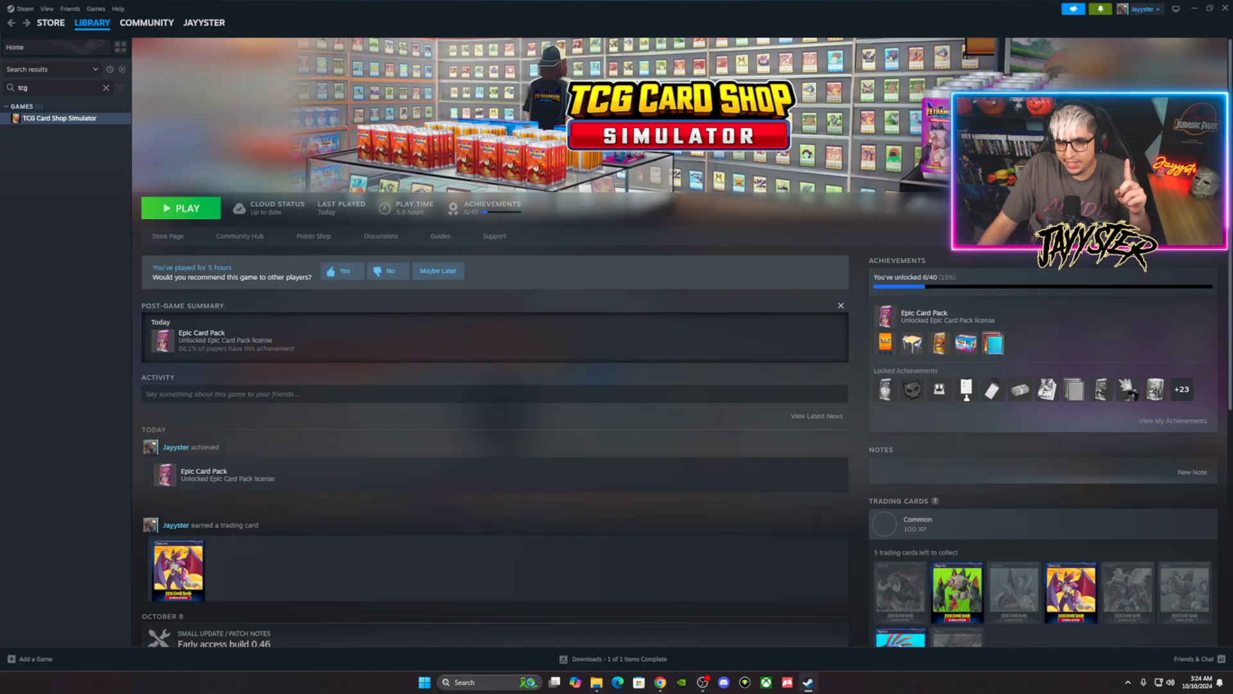
right_click(58, 120)
mouse_move(83, 179)
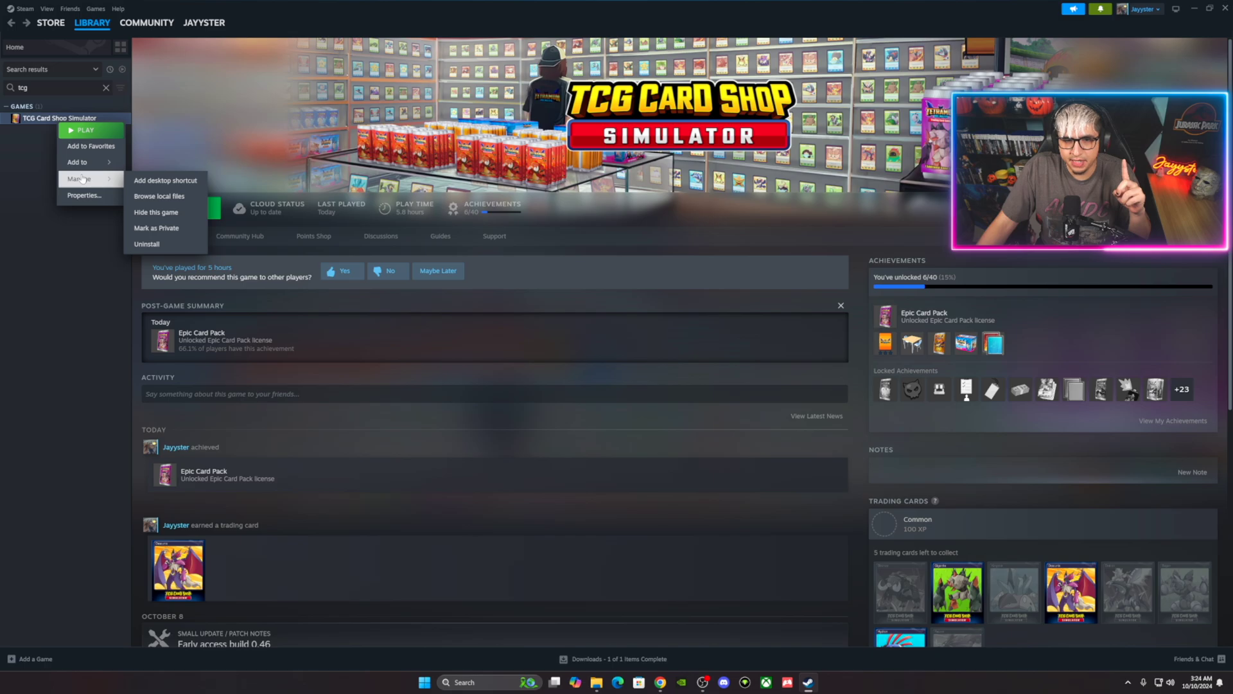
click(159, 196)
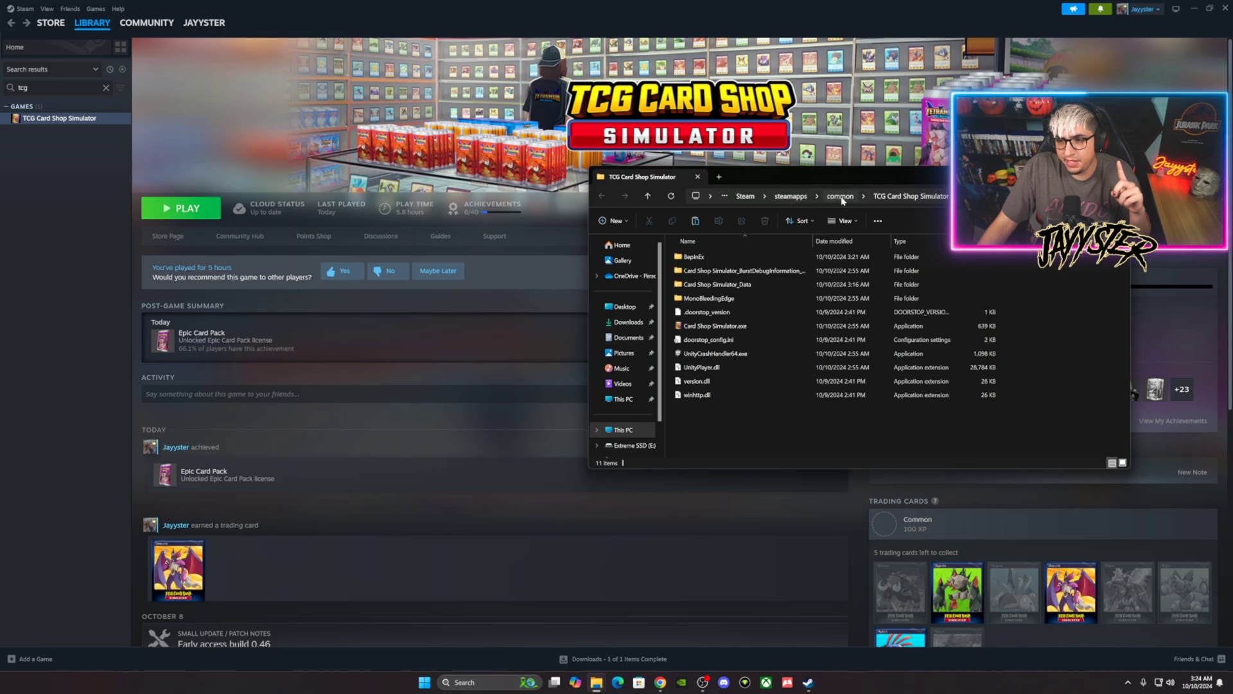
click(840, 196)
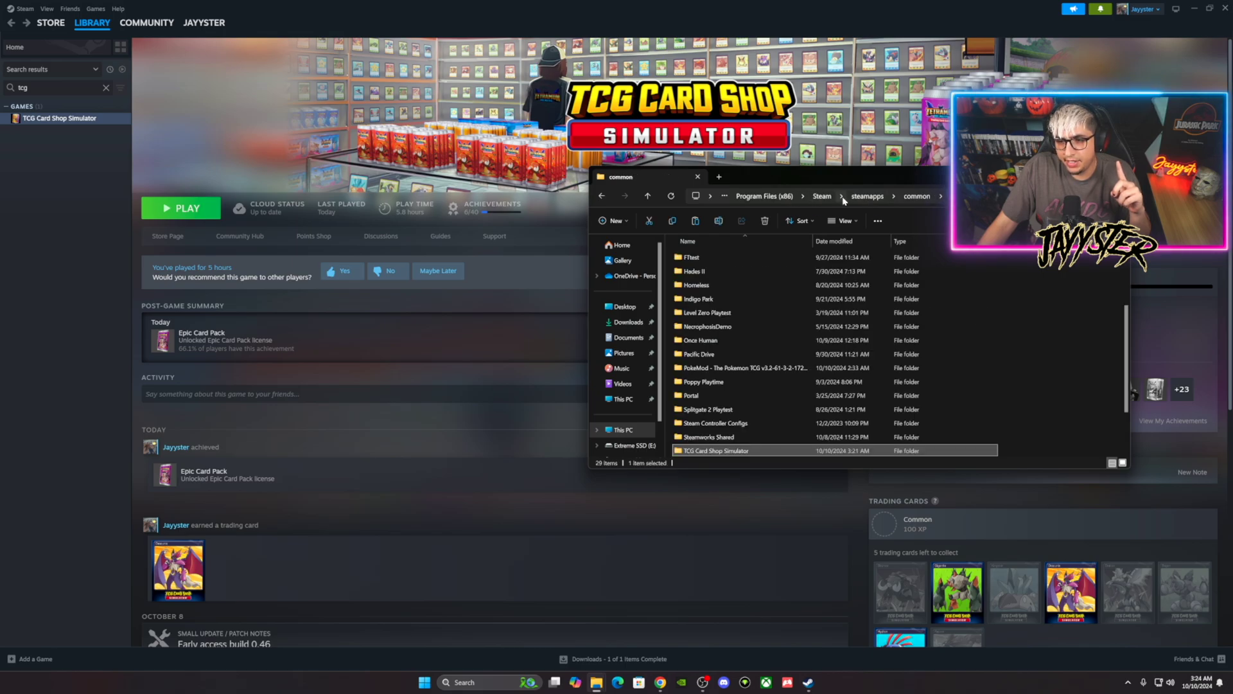
right_click(1028, 303)
click(1035, 311)
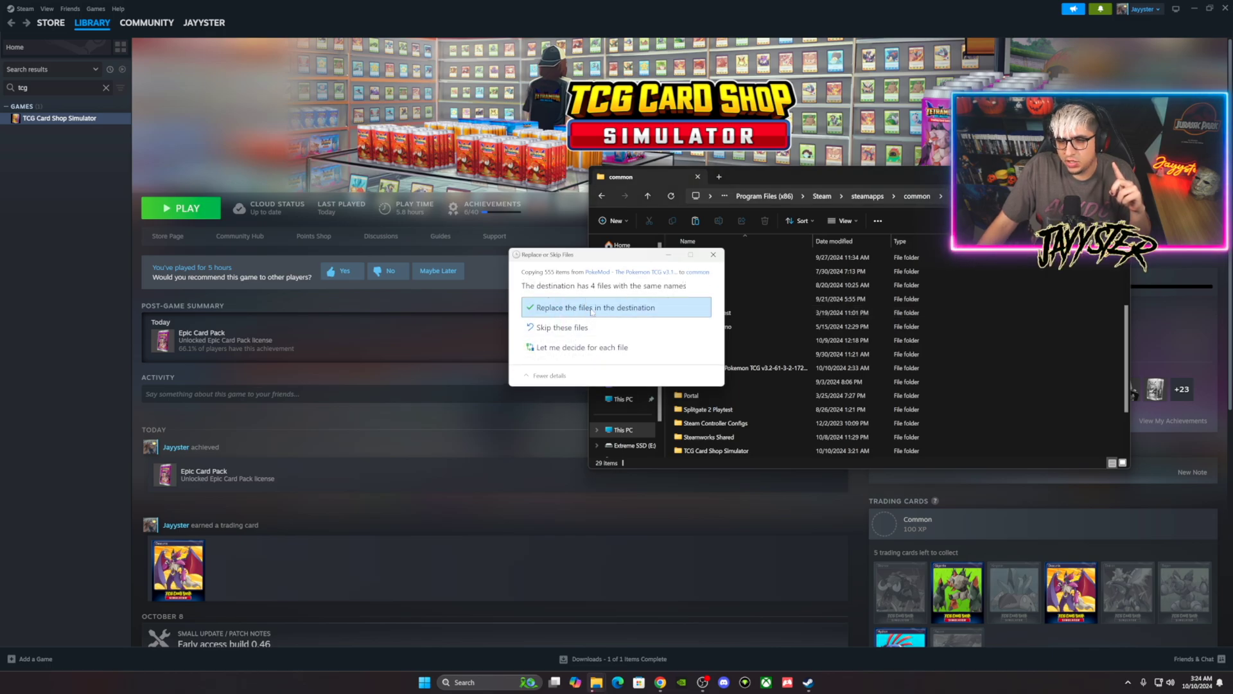
click(591, 308)
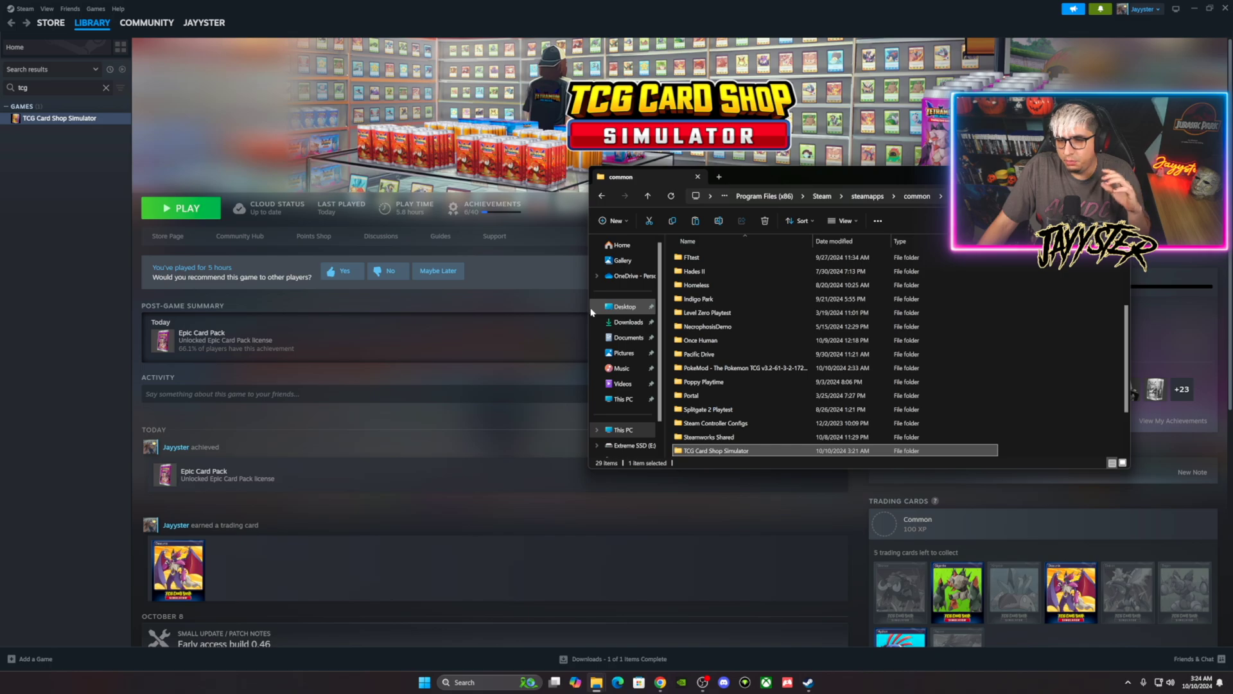
key(alt+F4)
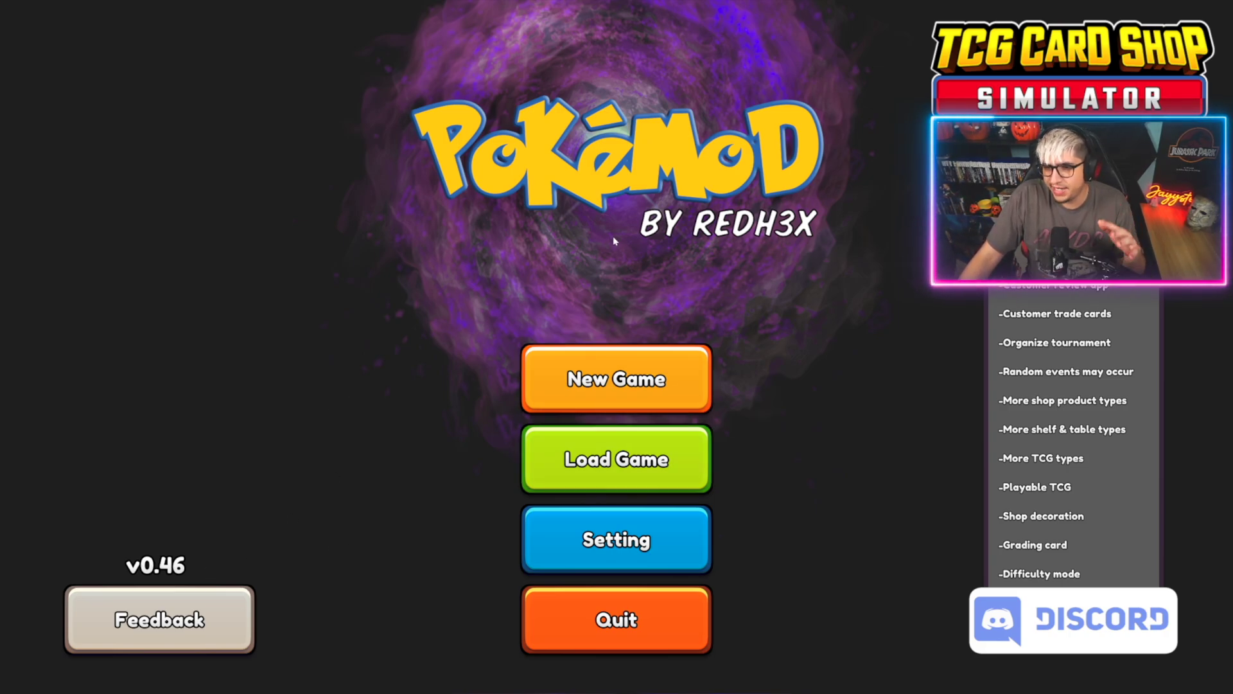
Step: Load the Day 20 Auto Save slot from the Load Game menu
click(629, 464)
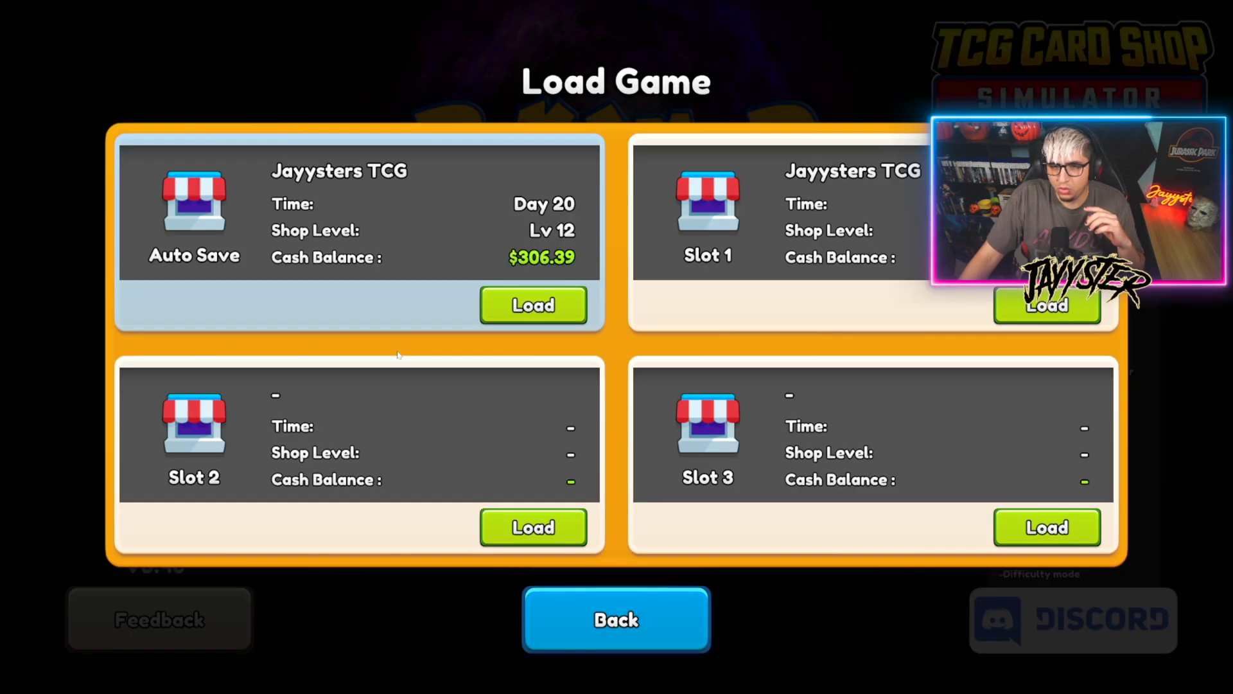
click(511, 305)
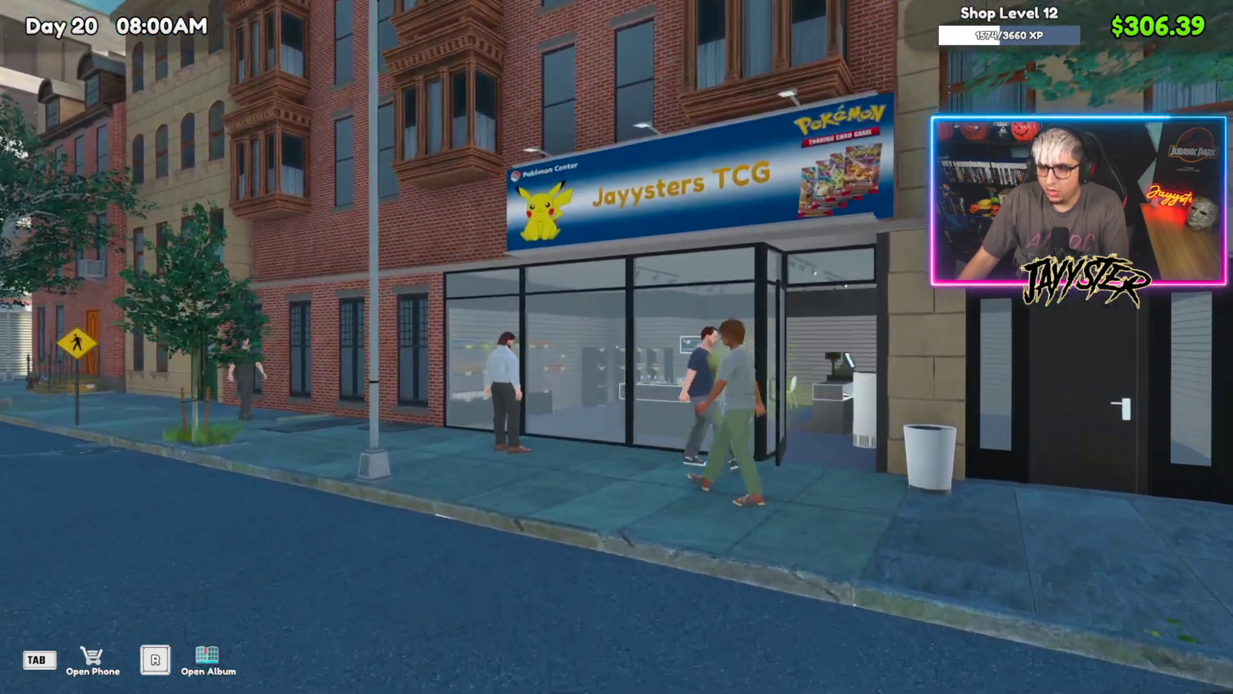
Step: Raise the Music slider in the game settings, then resume play
key(Escape)
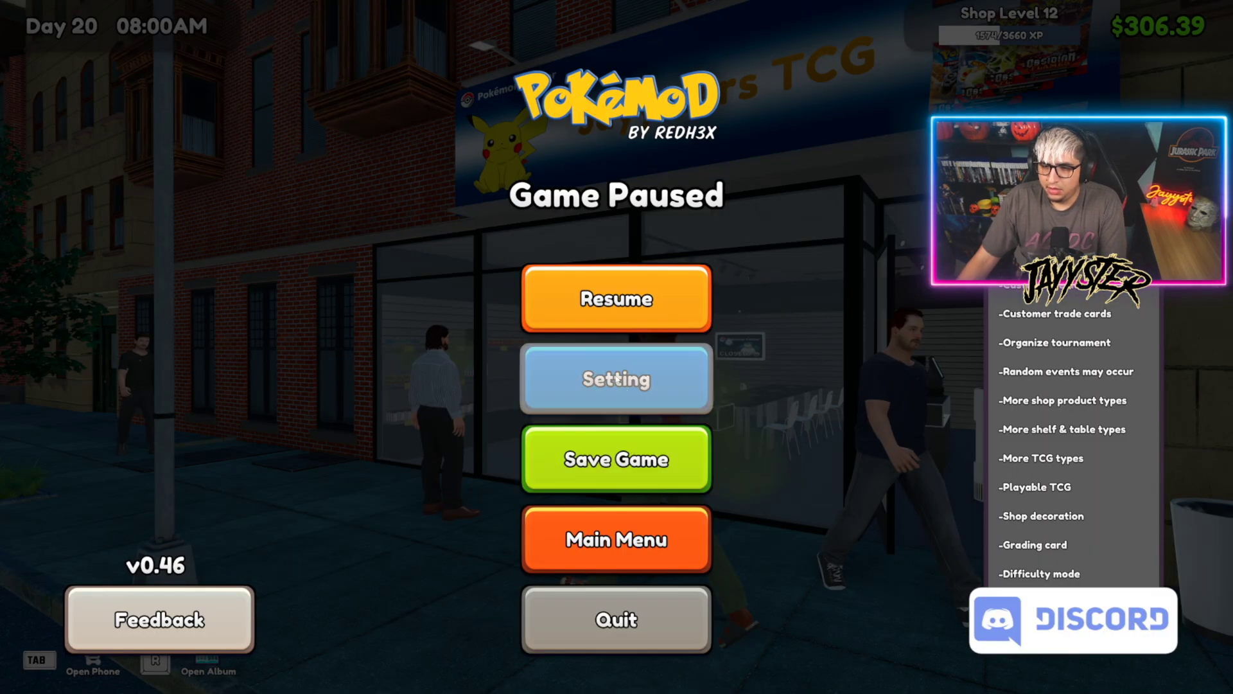
click(563, 395)
drag(538, 365, 610, 367)
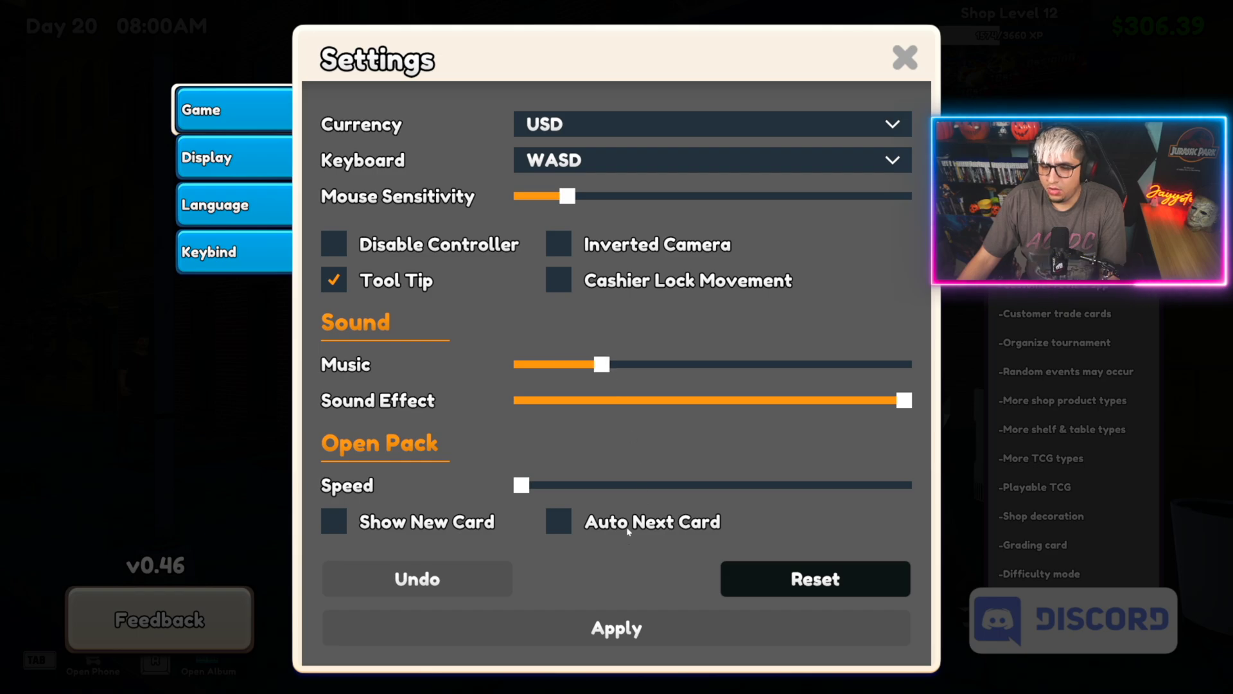
key(Escape)
click(617, 295)
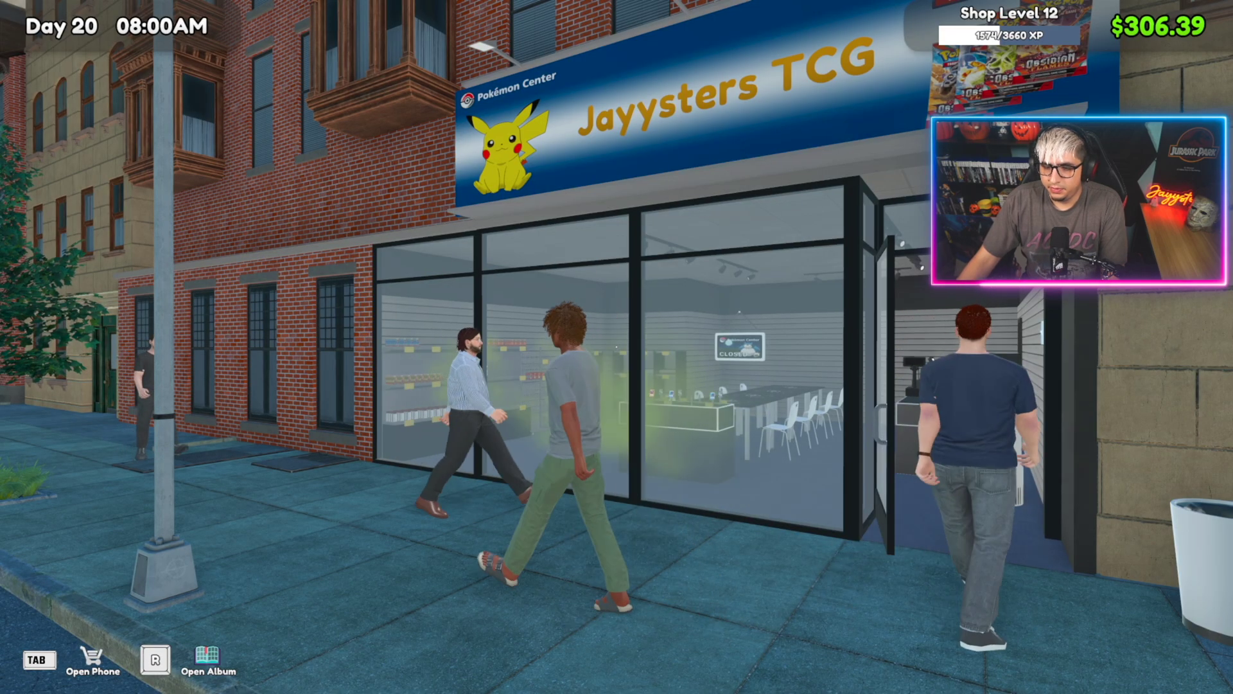
Step: Walk through the door into the Pokémon-themed shop toward the shelves
key(w)
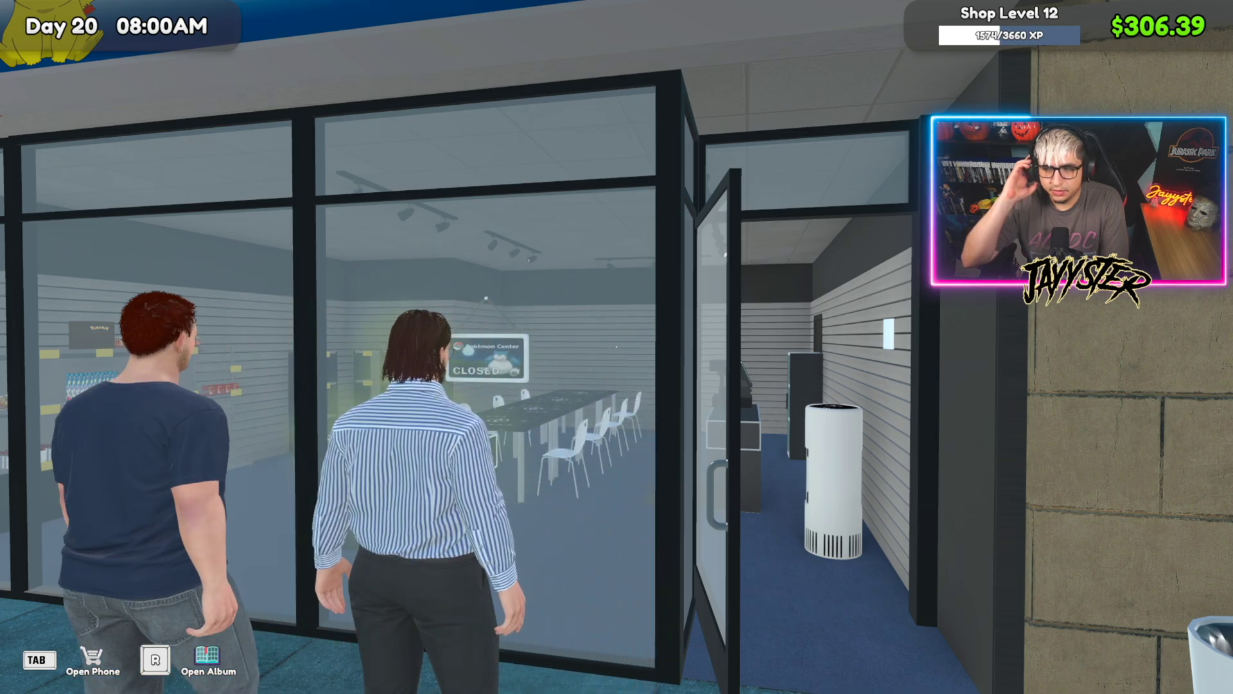
key(w)
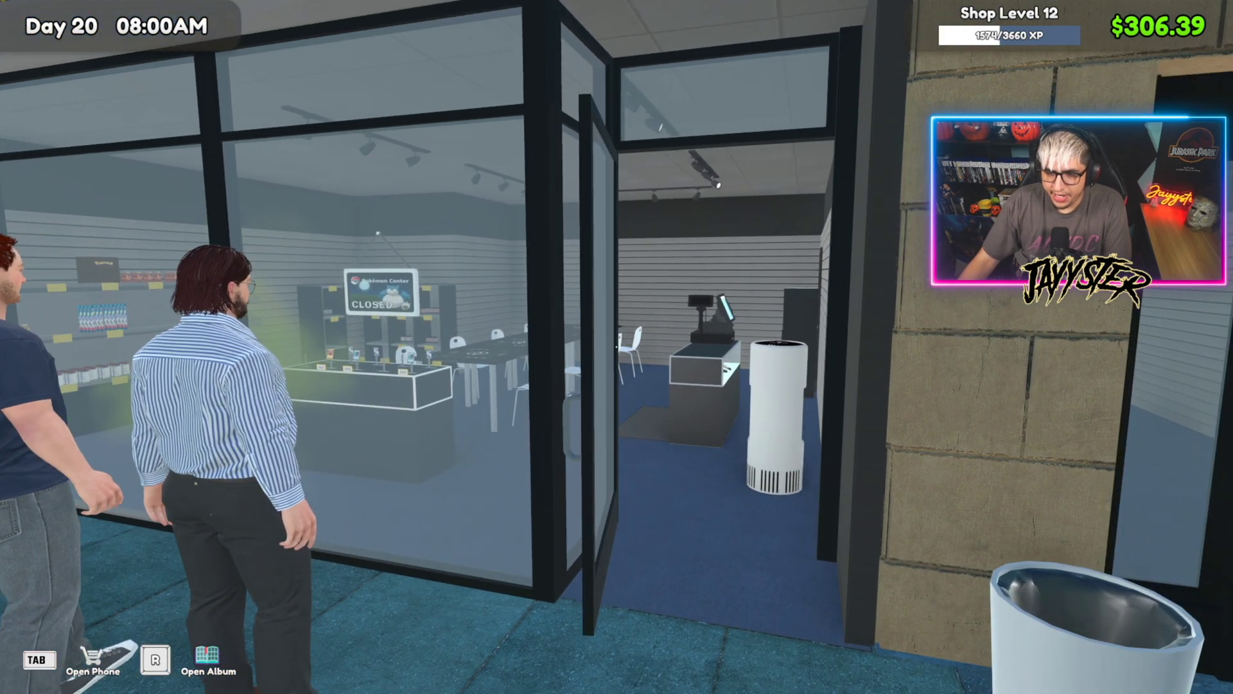
key(w)
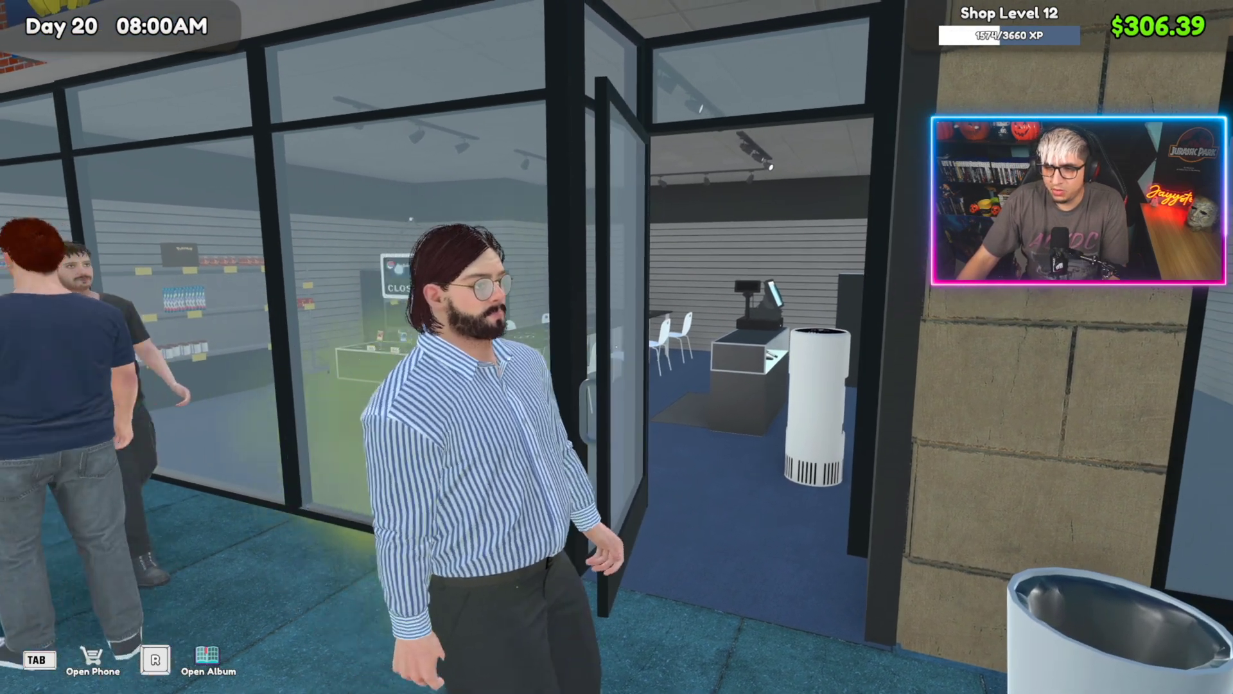
key(w)
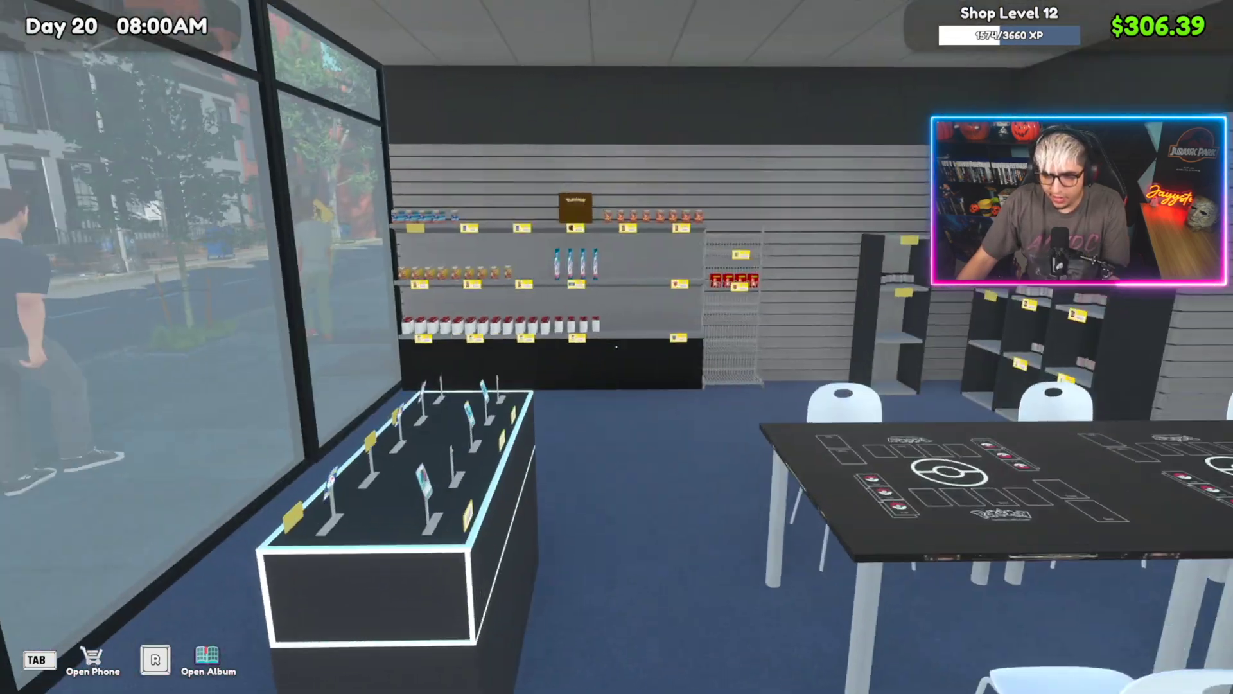
Step: Pause and lower the Music slider in settings, returning to the Game Paused menu
key(Escape)
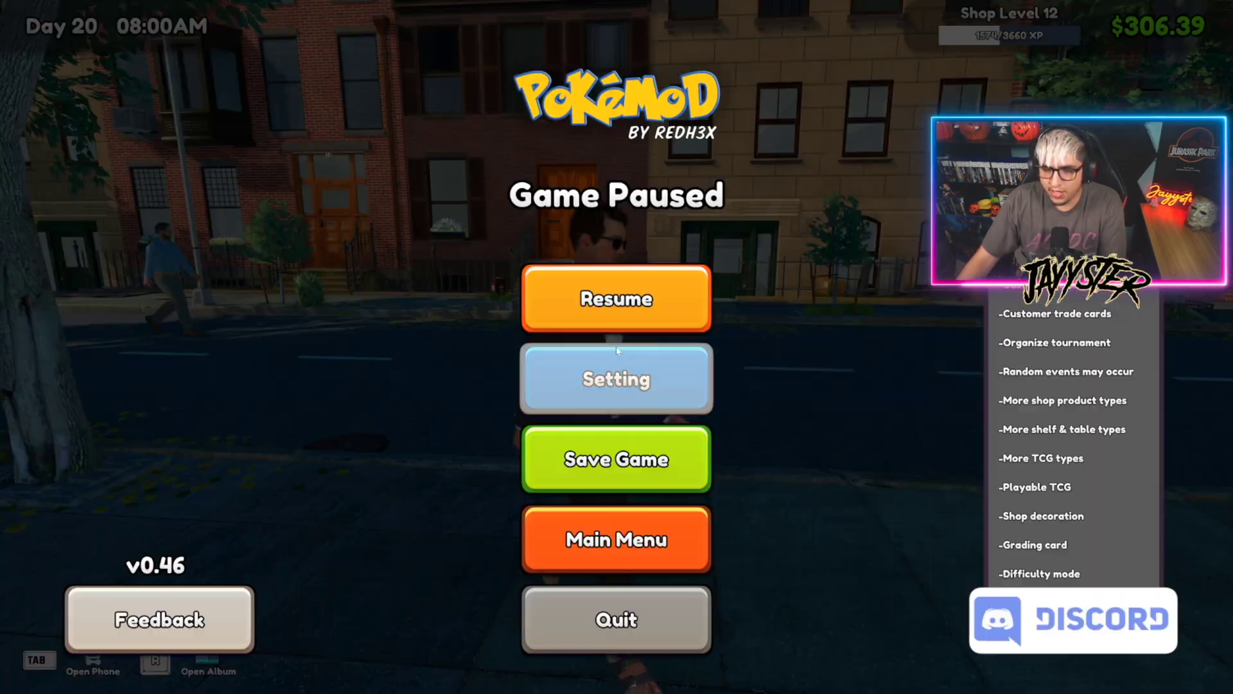
click(624, 401)
drag(604, 366, 571, 371)
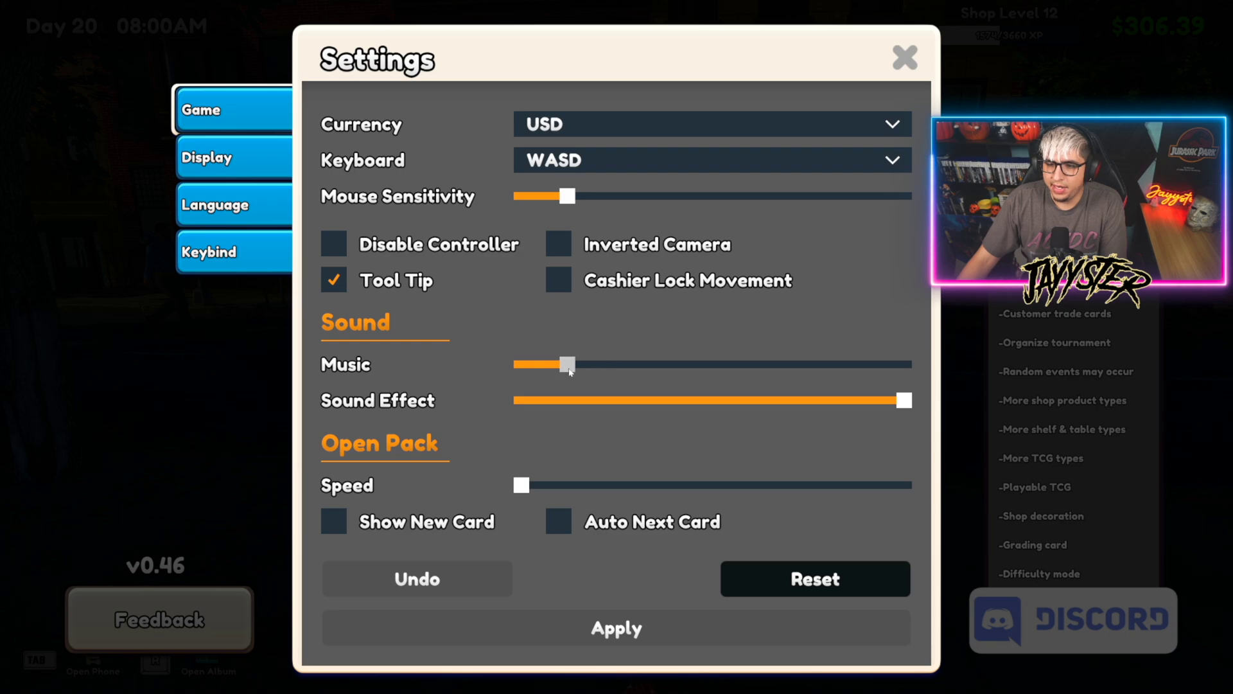
click(898, 66)
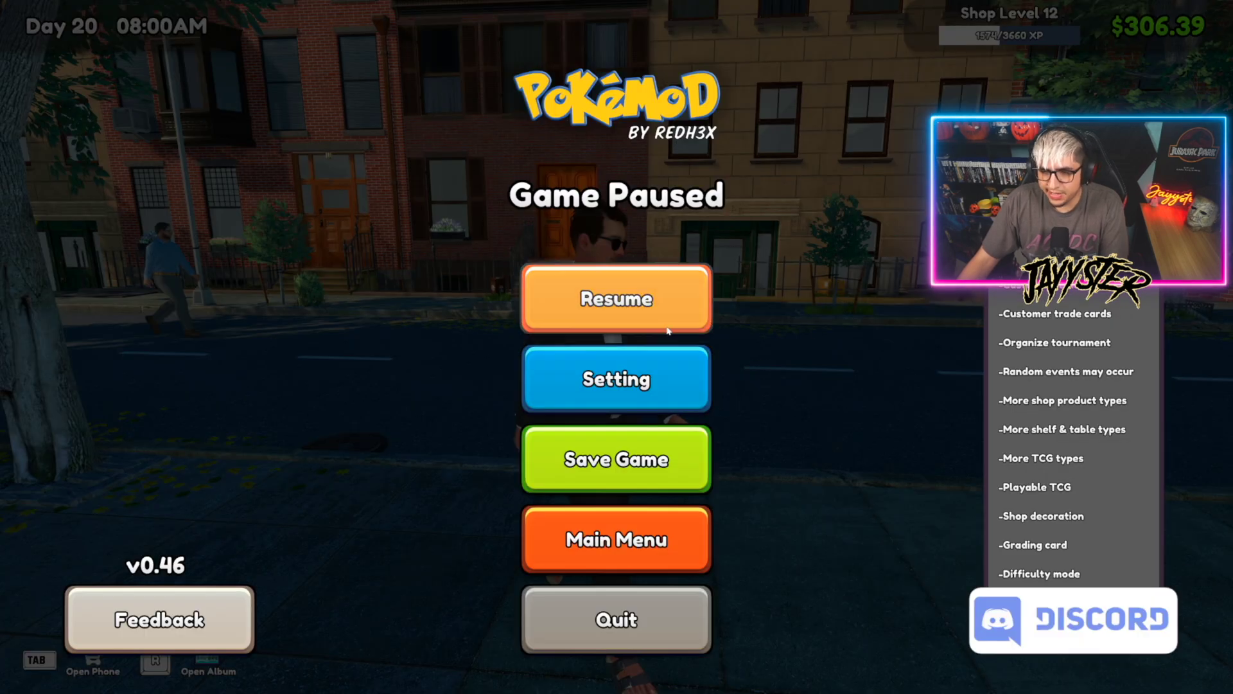
Step: Resume TCG Card Shop Simulator from the pause menu, returning to Day 20 gameplay
click(617, 298)
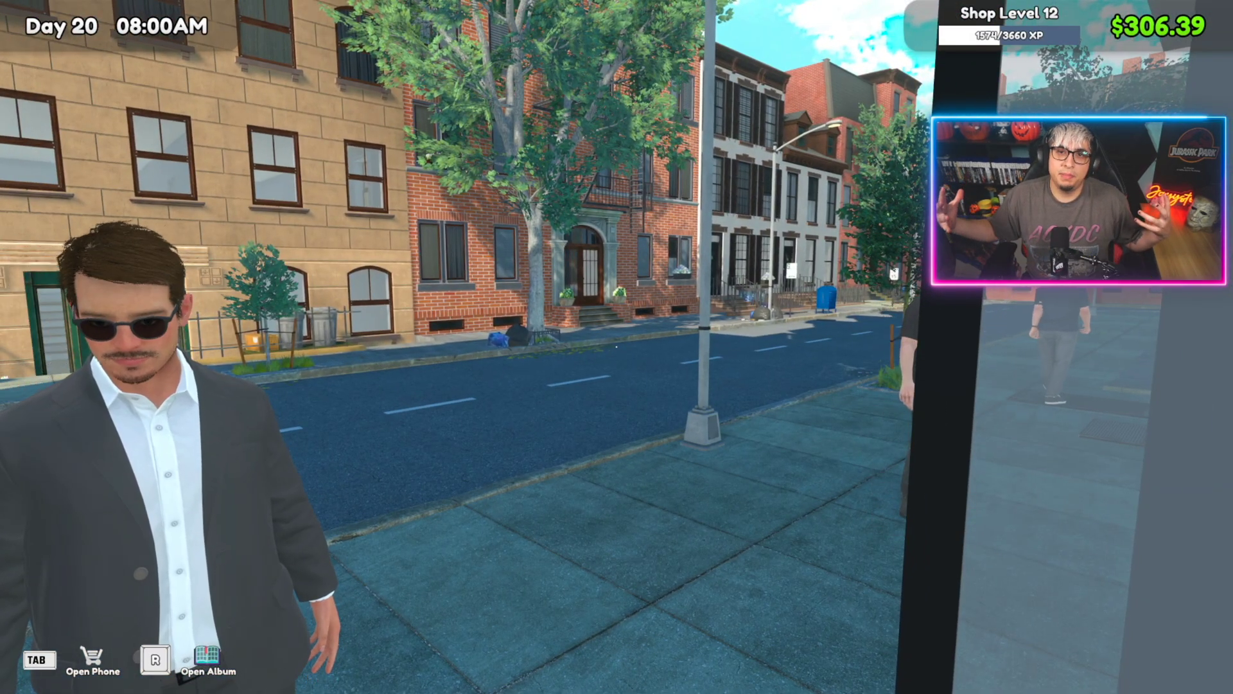